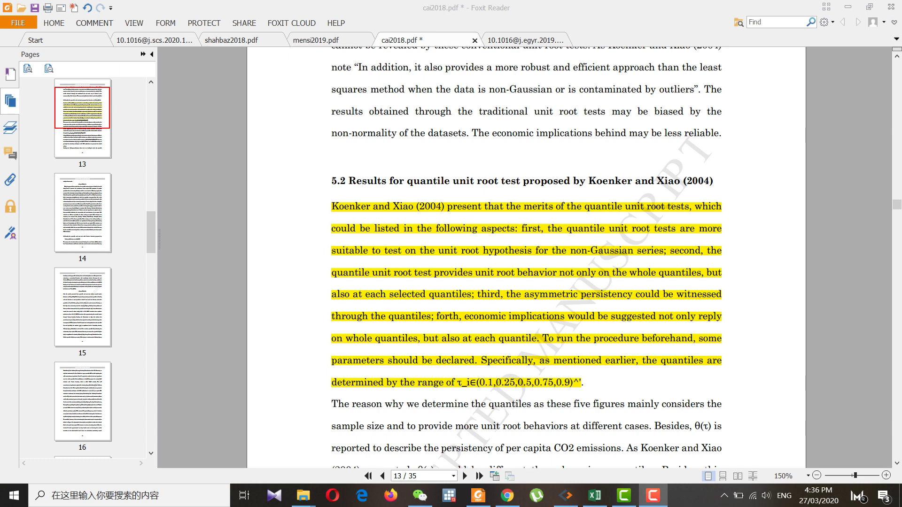
- Look through the open reference papers on quantile methods, returning to section 5.2 on the quantile unit root test in cai2018.pdf
{"action": "key", "text": "ctrl+Tab"}
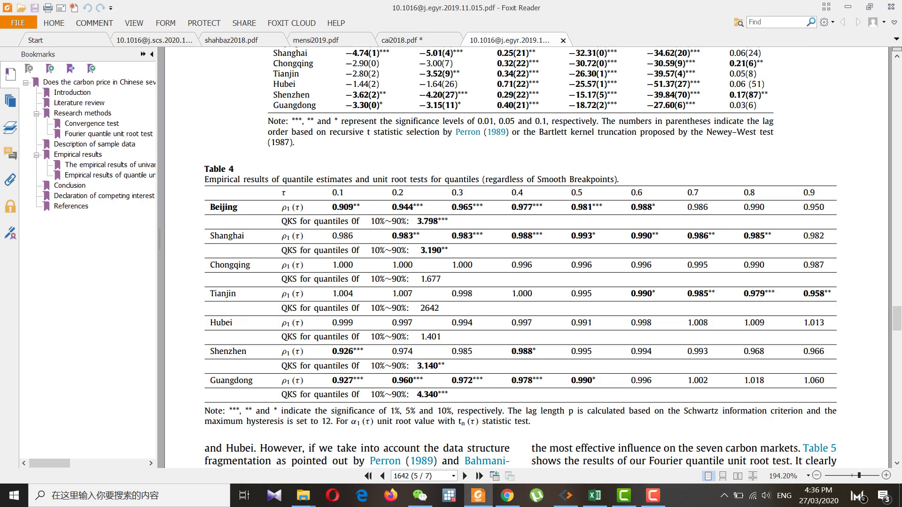
{"action": "key", "text": "ctrl+shift+Tab"}
{"action": "key", "text": "ctrl+shift+Tab"}
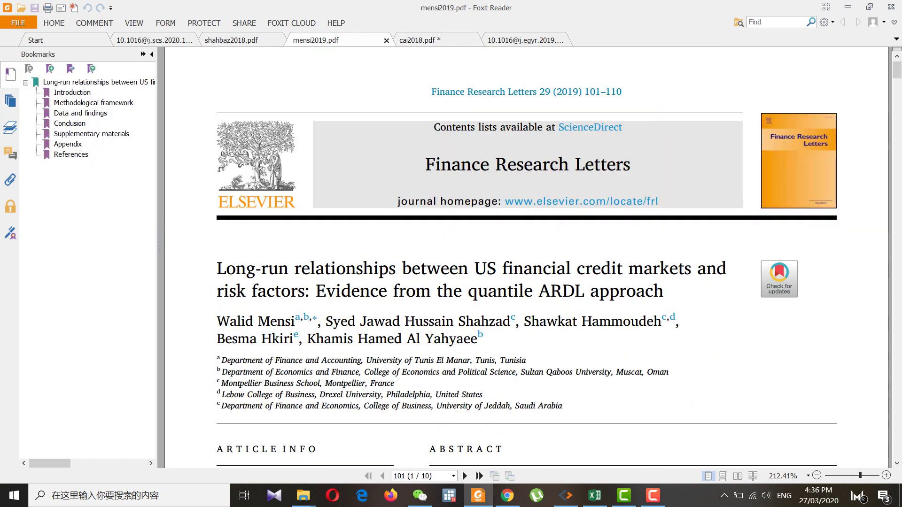
{"action": "key", "text": "ctrl+shift+Tab"}
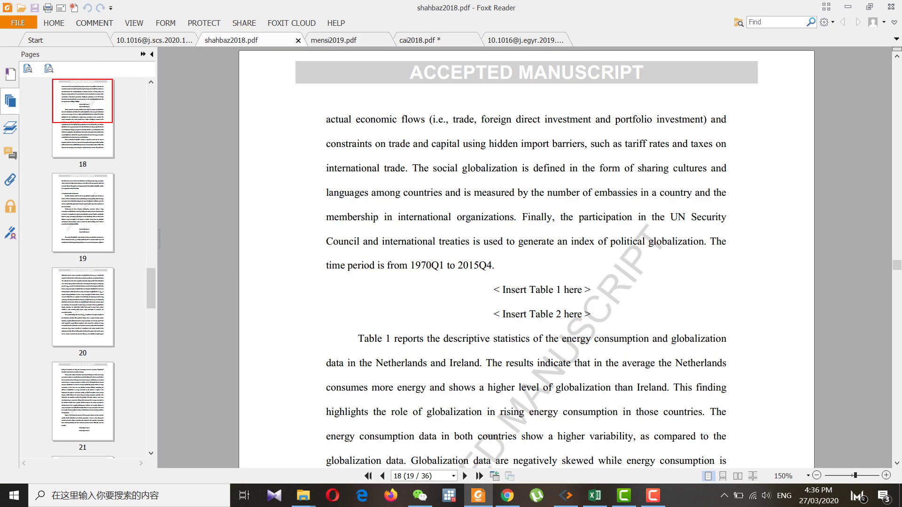
{"action": "key", "text": "ctrl+shift+Tab"}
{"action": "key", "text": "ctrl+shift+Tab"}
{"action": "key", "text": "ctrl+shift+Tab"}
{"action": "key", "text": "ctrl+shift+Tab"}
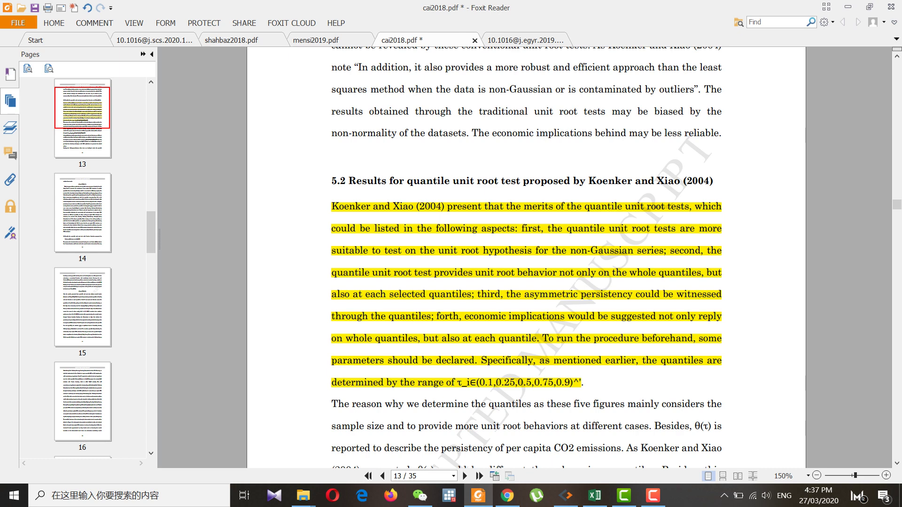
- Switch to GAUSS, bring up the qr_adf.e script and examine its tau quantile setting
{"action": "left_click", "coordinate": [565, 496]}
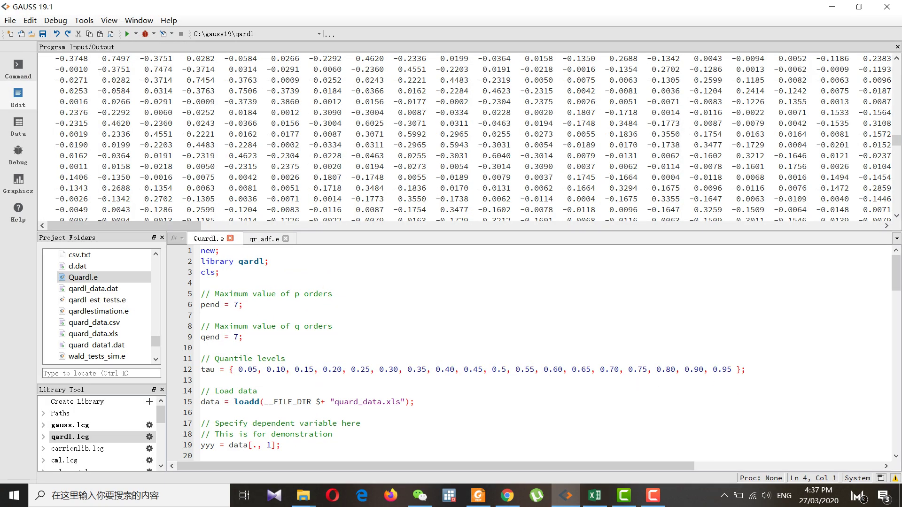
{"action": "scroll", "coordinate": [536, 352], "scroll_direction": "down", "scroll_amount": 5}
{"action": "key", "text": "ctrl+Tab"}
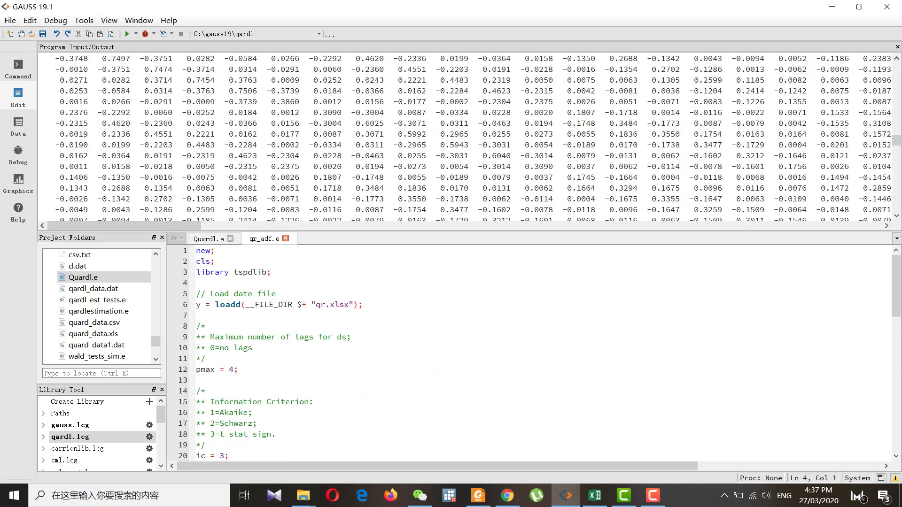
{"action": "scroll", "coordinate": [536, 353], "scroll_direction": "down", "scroll_amount": 3}
{"action": "left_click", "coordinate": [253, 391]}
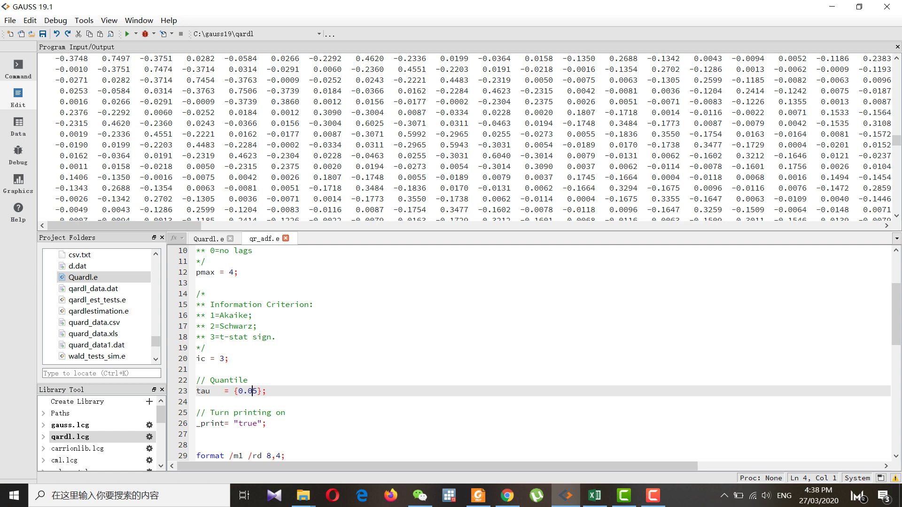
{"action": "scroll", "coordinate": [535, 352], "scroll_direction": "down", "scroll_amount": 1}
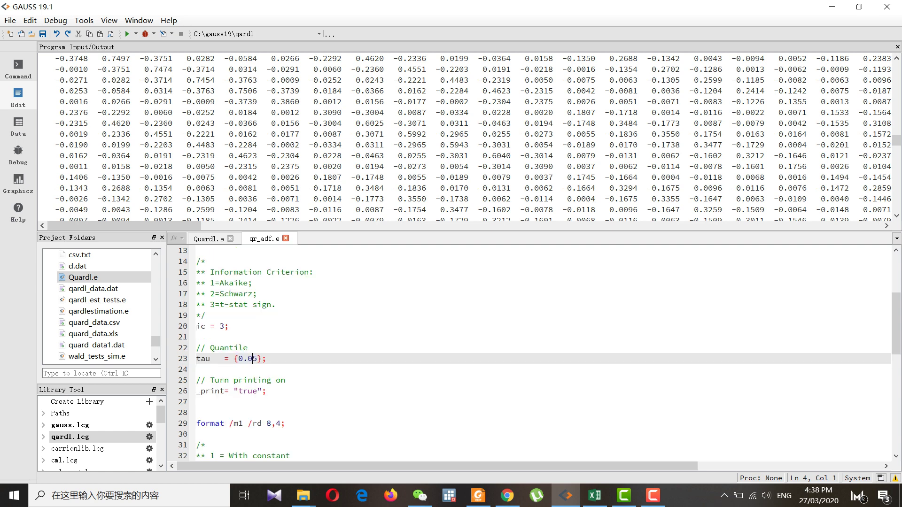
{"action": "left_click", "coordinate": [259, 358]}
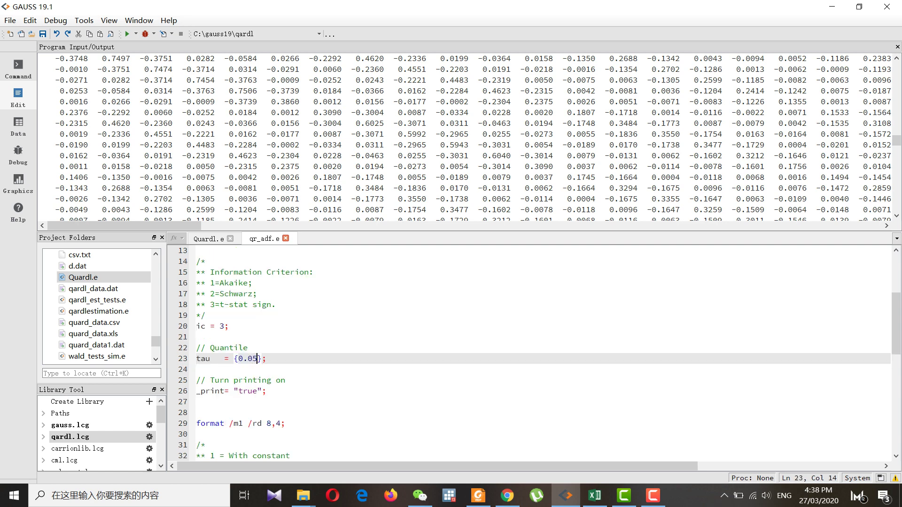
{"action": "key", "text": "shift+Left"}
{"action": "key", "text": "shift+Left"}
{"action": "key", "text": "shift+Left"}
{"action": "key", "text": "End"}
- Review the rest of qr_adf.e, covering the model sections, QRADF call, data loading, maximum lags and information criterion
{"action": "scroll", "coordinate": [531, 352], "scroll_direction": "down", "scroll_amount": 7}
{"action": "scroll", "coordinate": [531, 353], "scroll_direction": "down", "scroll_amount": 3}
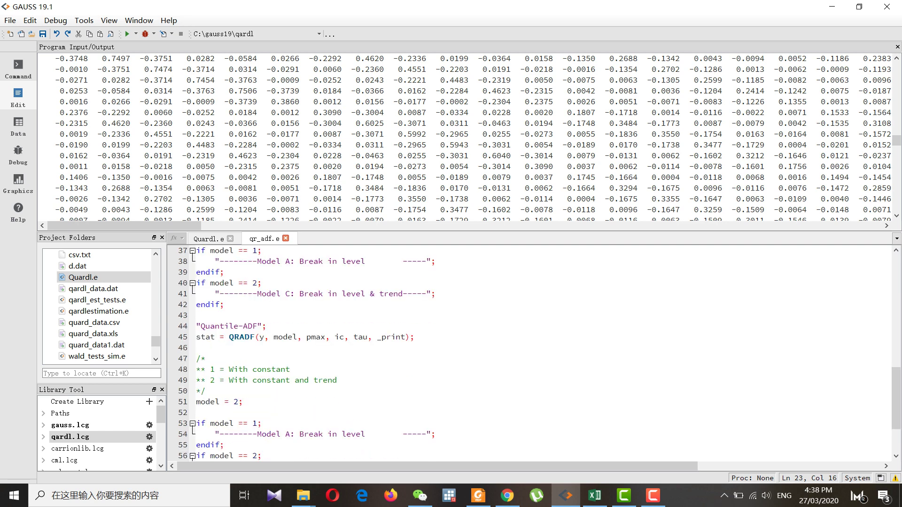
{"action": "scroll", "coordinate": [531, 352], "scroll_direction": "up", "scroll_amount": 7}
{"action": "scroll", "coordinate": [531, 352], "scroll_direction": "up", "scroll_amount": 2}
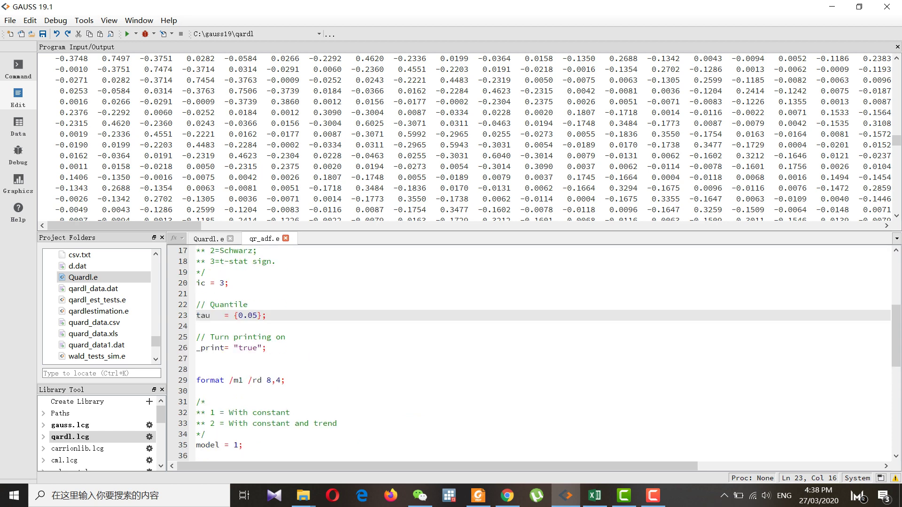
{"action": "scroll", "coordinate": [531, 352], "scroll_direction": "up", "scroll_amount": 3}
{"action": "scroll", "coordinate": [531, 352], "scroll_direction": "up", "scroll_amount": 3}
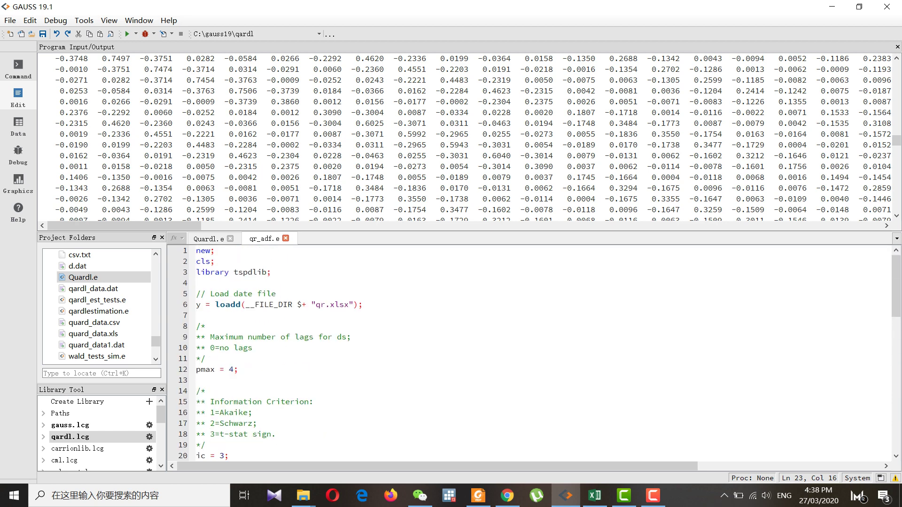
{"action": "scroll", "coordinate": [531, 352], "scroll_direction": "down", "scroll_amount": 2}
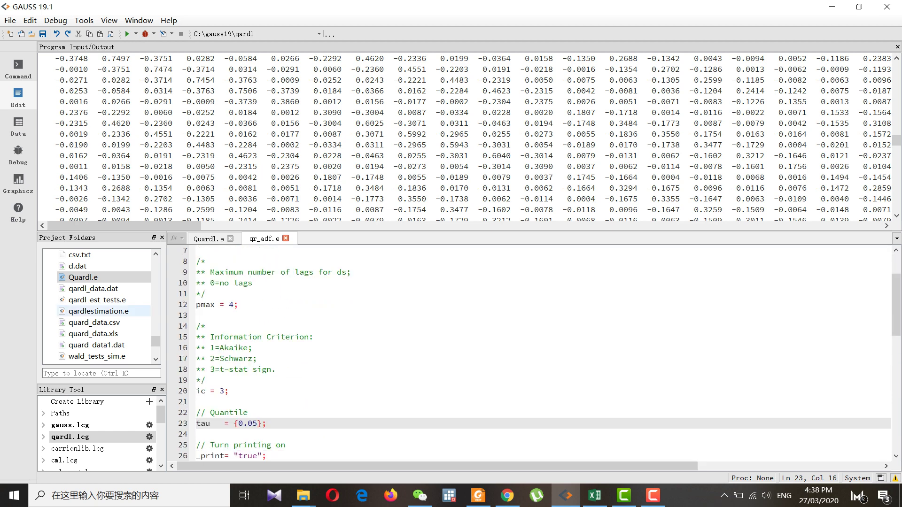
- Preview the Y data series in the tspdlib example file qr.xlsx, and close the preview without importing
{"action": "scroll", "coordinate": [94, 311], "scroll_direction": "down", "scroll_amount": 3}
{"action": "scroll", "coordinate": [101, 305], "scroll_direction": "up", "scroll_amount": 5}
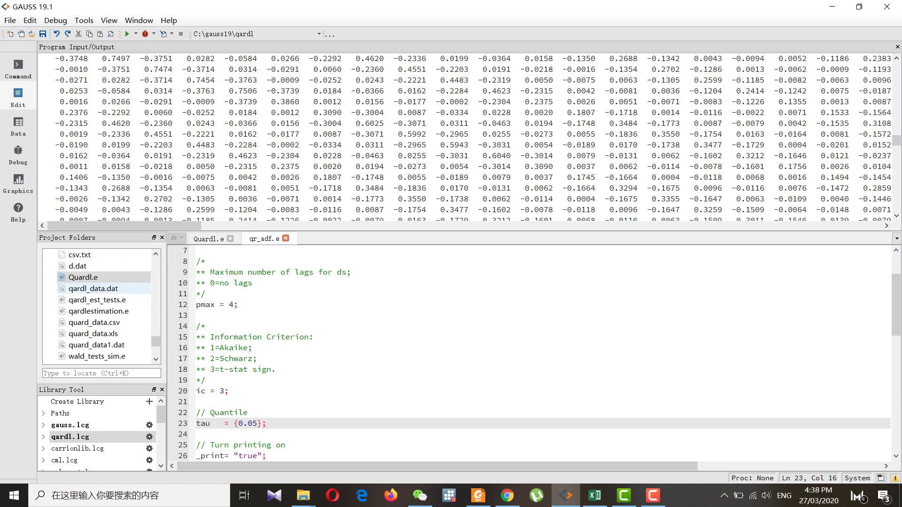
{"action": "scroll", "coordinate": [101, 305], "scroll_direction": "down", "scroll_amount": 10}
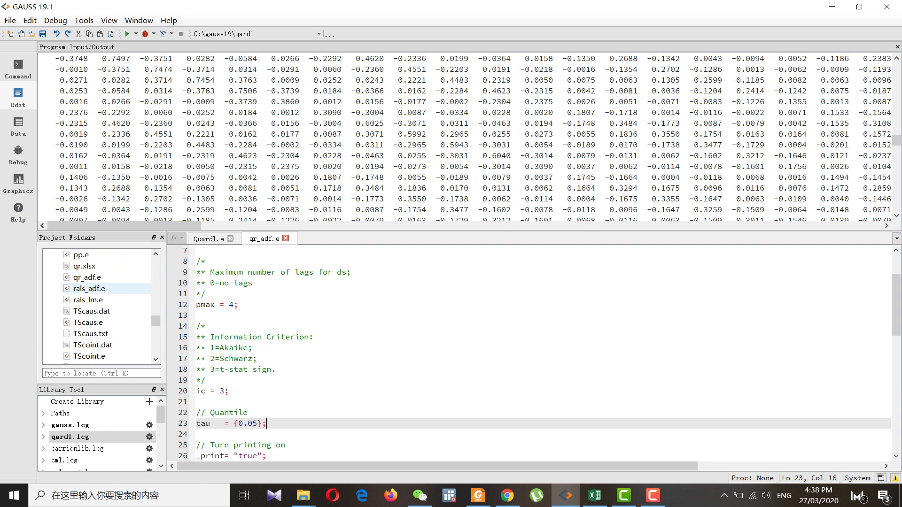
{"action": "double_click", "coordinate": [85, 266]}
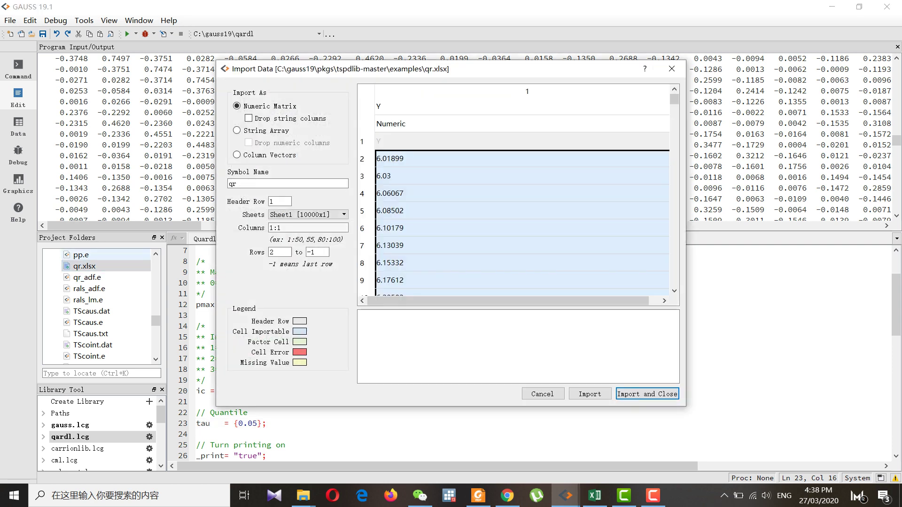
{"action": "left_click_drag", "start_coordinate": [400, 78], "coordinate": [291, 68]}
{"action": "scroll", "coordinate": [409, 197], "scroll_direction": "down", "scroll_amount": 7}
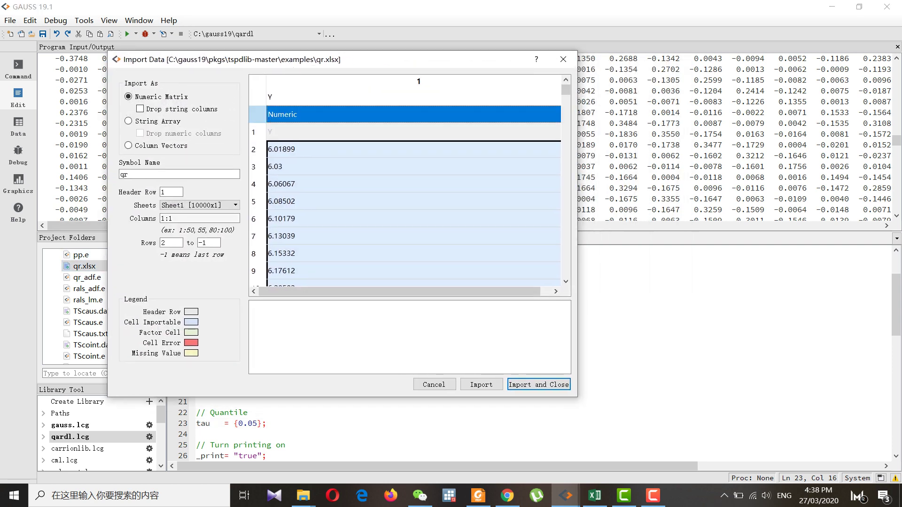
{"action": "scroll", "coordinate": [408, 188], "scroll_direction": "down", "scroll_amount": 17}
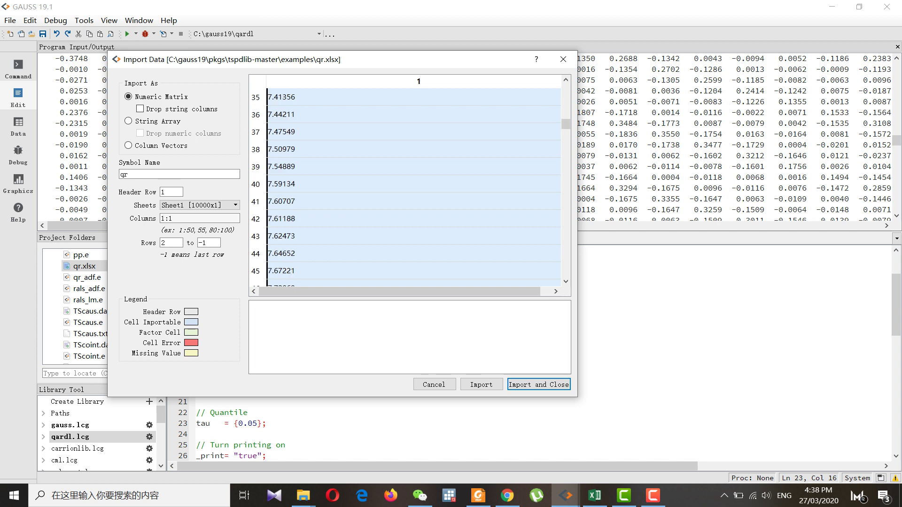
{"action": "scroll", "coordinate": [408, 188], "scroll_direction": "down", "scroll_amount": 20}
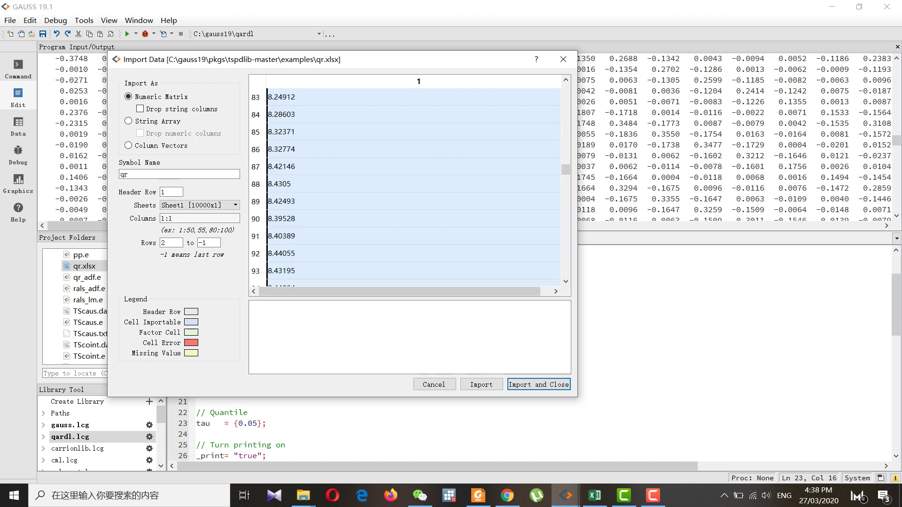
{"action": "scroll", "coordinate": [409, 188], "scroll_direction": "down", "scroll_amount": 17}
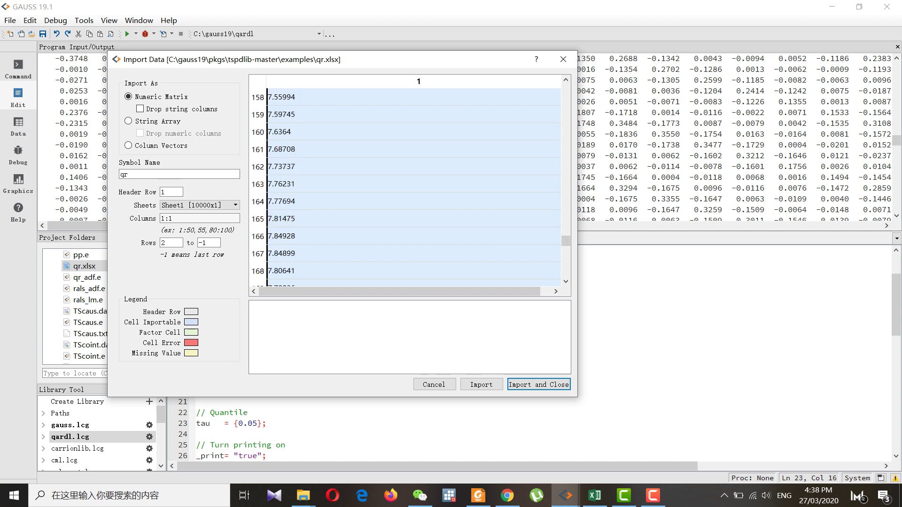
{"action": "left_click", "coordinate": [562, 59]}
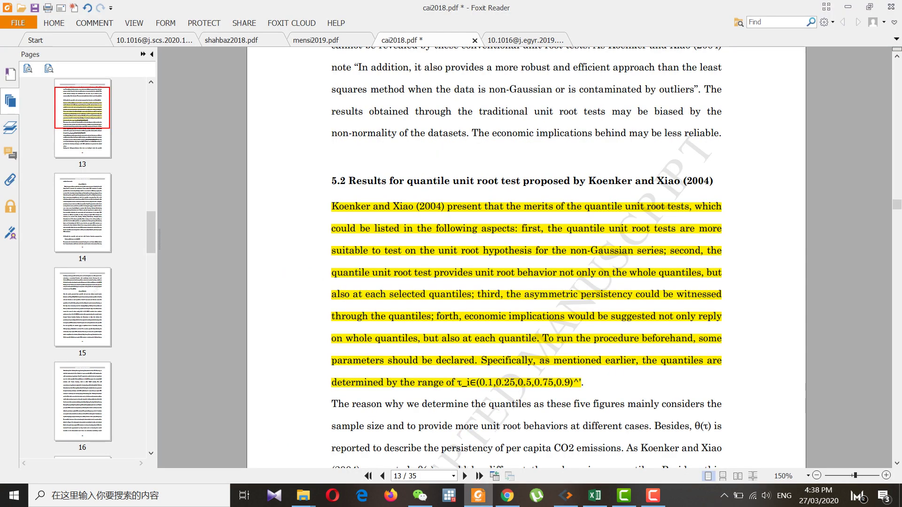
- Check the highlighted quantile passage of cai2018.pdf in Foxit Reader, return to GAUSS and look over the library list
{"action": "left_click", "coordinate": [478, 496]}
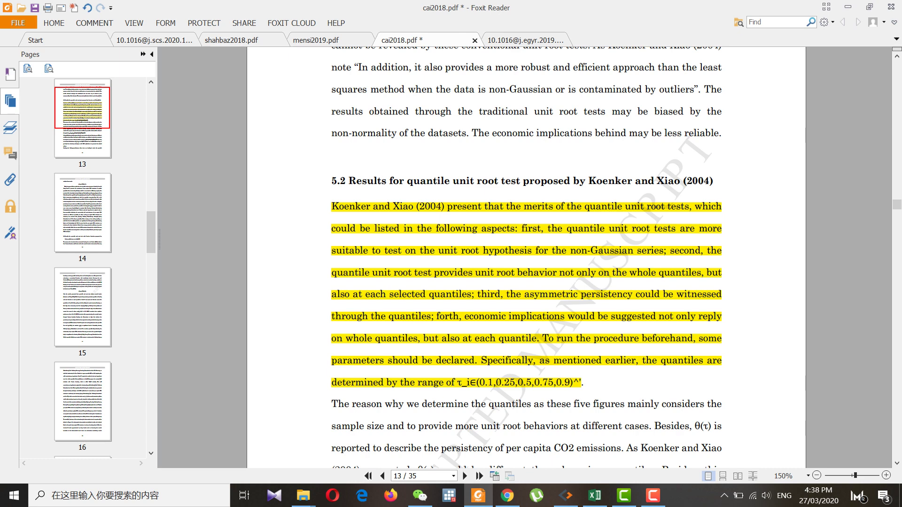
{"action": "left_click", "coordinate": [566, 496]}
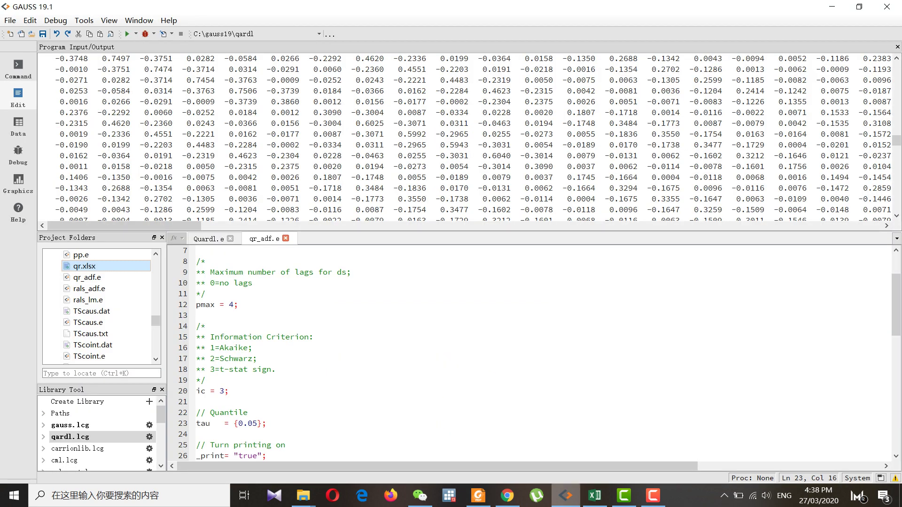
{"action": "scroll", "coordinate": [94, 432], "scroll_direction": "down", "scroll_amount": 5}
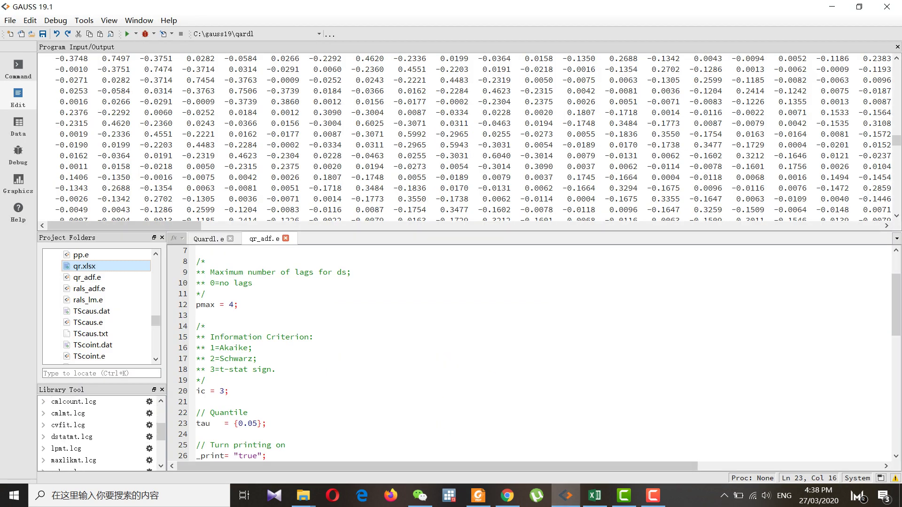
{"action": "scroll", "coordinate": [94, 437], "scroll_direction": "up", "scroll_amount": 5}
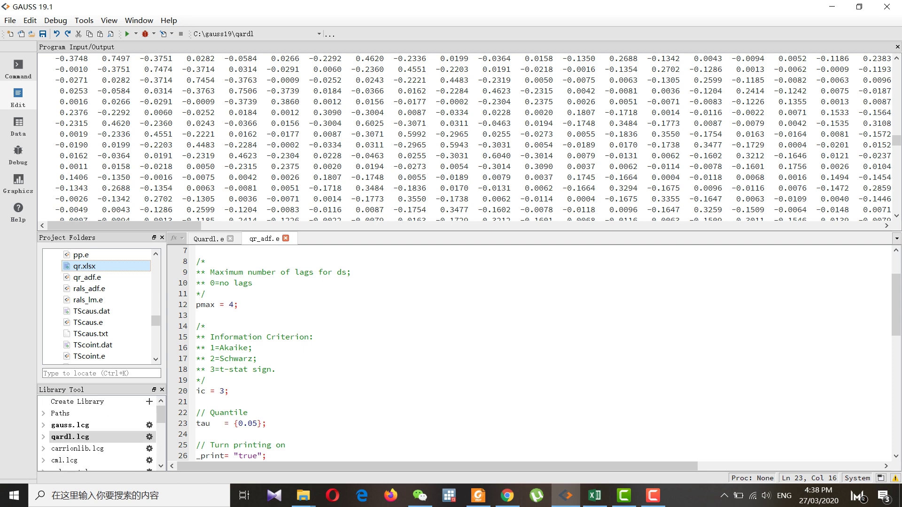
- View the application installation wizard up to its ZIP file selection, and close it without installing anything
{"action": "left_click", "coordinate": [109, 21]}
{"action": "mouse_move", "coordinate": [84, 21]}
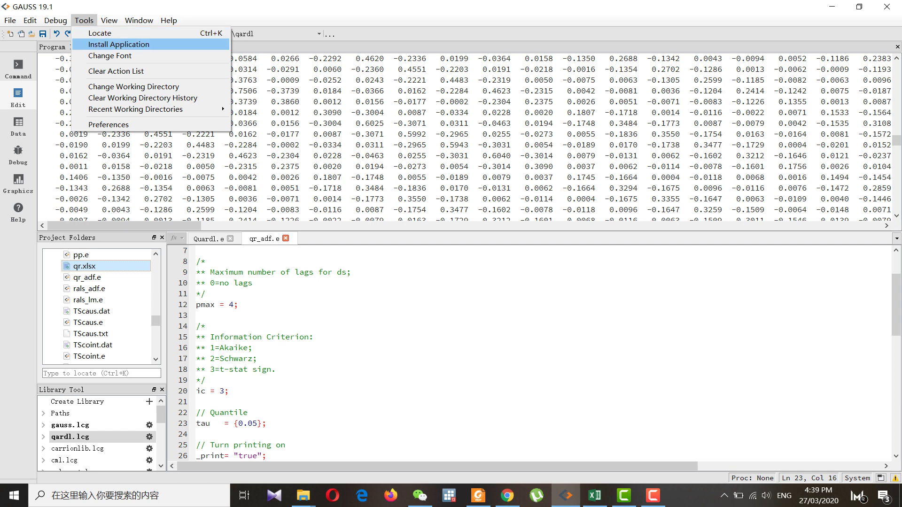
{"action": "left_click", "coordinate": [119, 44]}
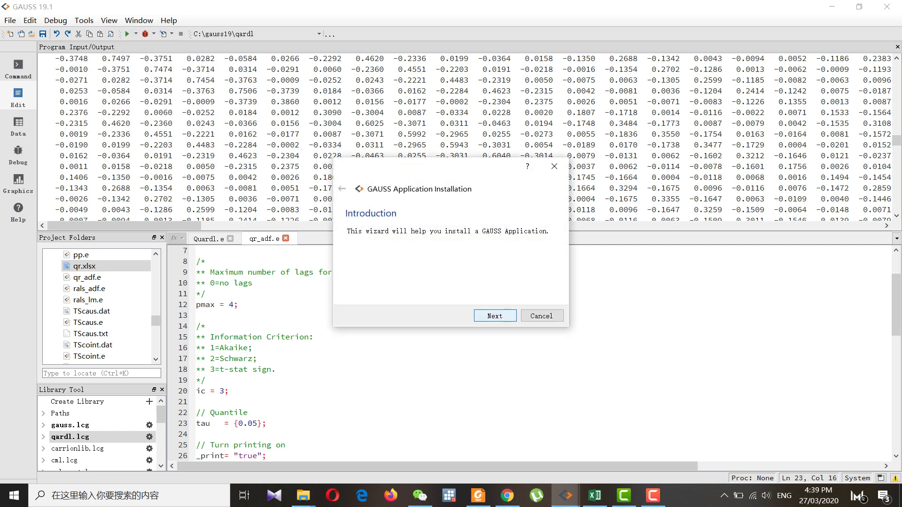
{"action": "left_click", "coordinate": [495, 315]}
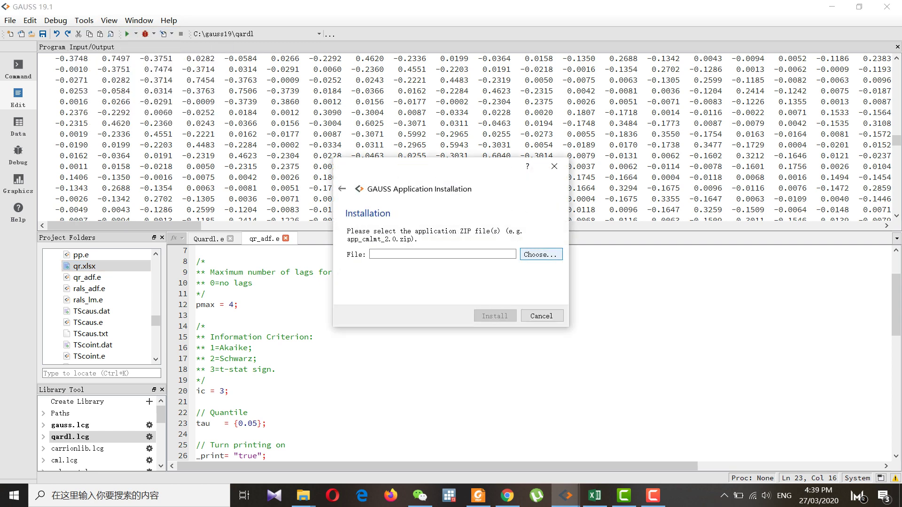
{"action": "left_click", "coordinate": [541, 255]}
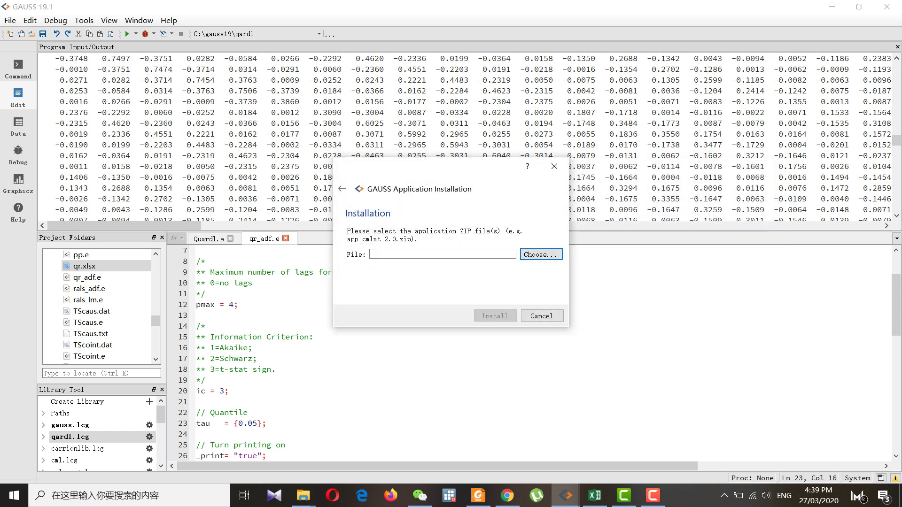
{"action": "left_click", "coordinate": [554, 166]}
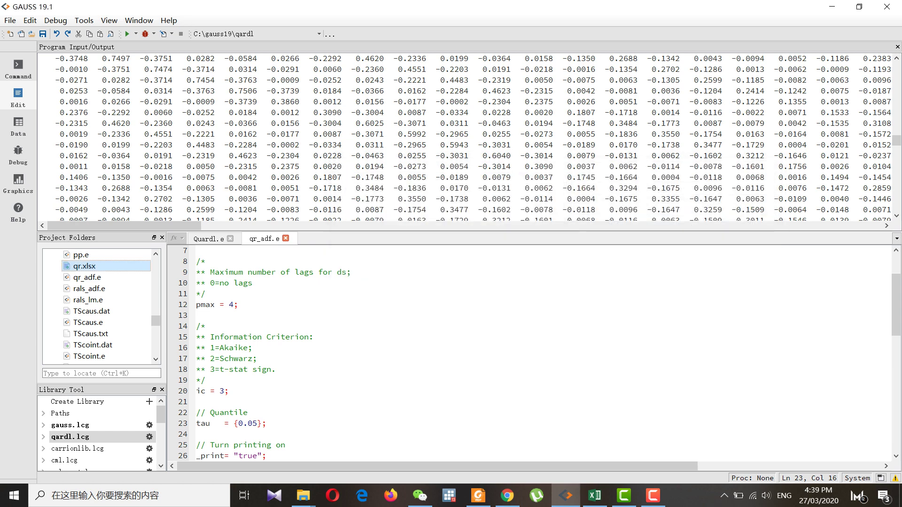
- Inspect the actions available for the qardl library, and examine the qr.xlsx loading line in qr_adf.e
{"action": "right_click", "coordinate": [57, 432]}
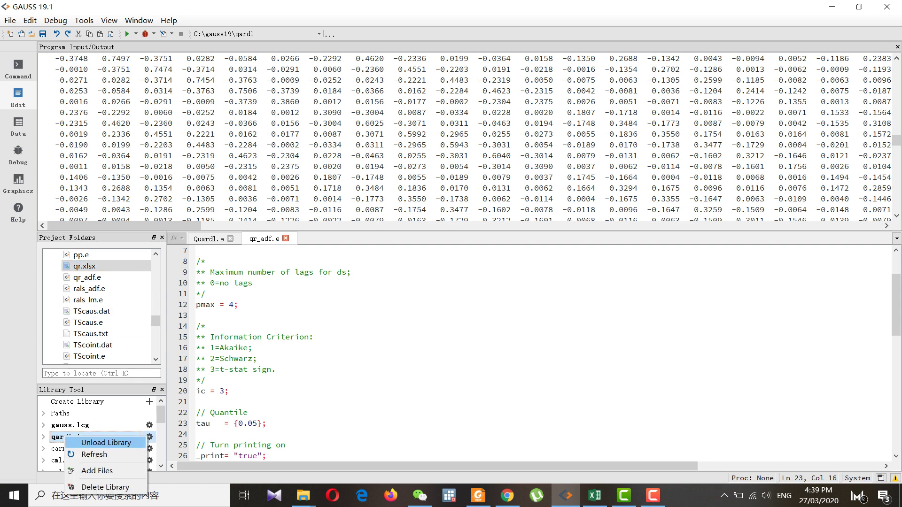
{"action": "left_click", "coordinate": [229, 391]}
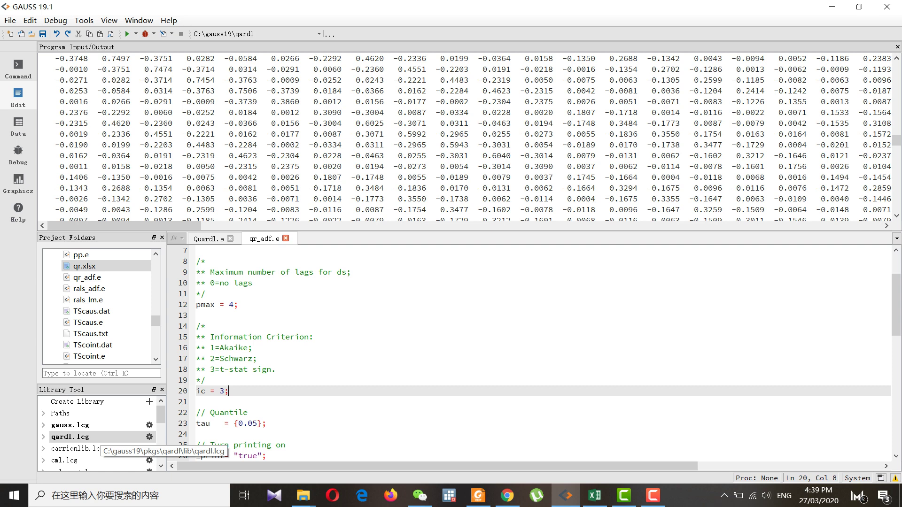
{"action": "scroll", "coordinate": [540, 352], "scroll_direction": "up", "scroll_amount": 2}
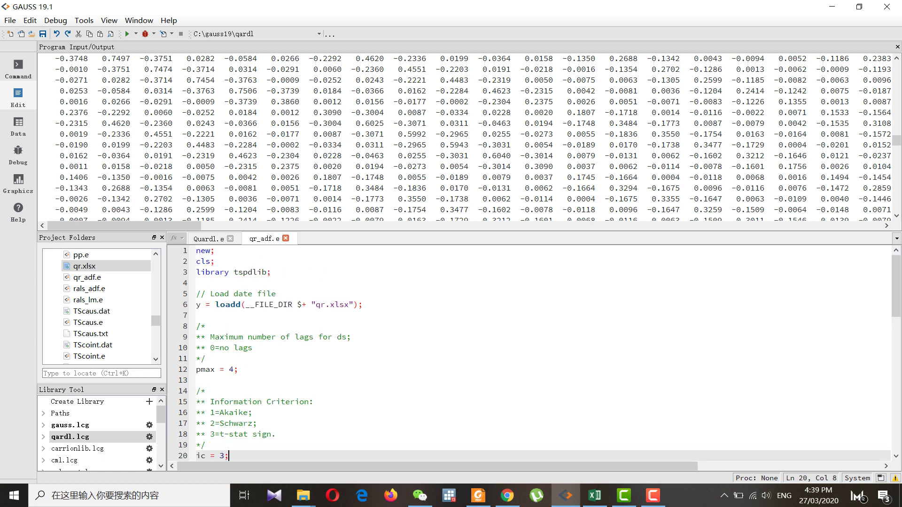
{"action": "left_click", "coordinate": [314, 304]}
{"action": "scroll", "coordinate": [314, 305], "scroll_direction": "down", "scroll_amount": 1}
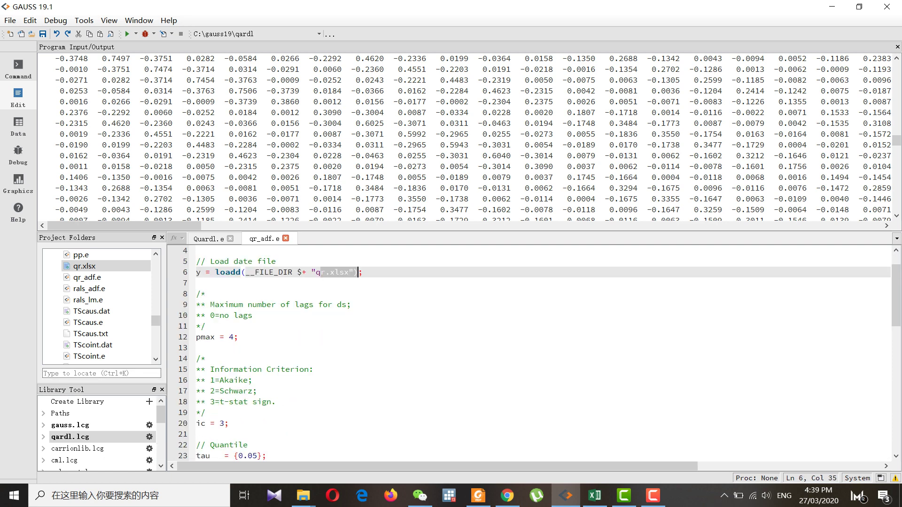
{"action": "left_click_drag", "start_coordinate": [316, 272], "coordinate": [349, 273]}
{"action": "scroll", "coordinate": [349, 273], "scroll_direction": "down", "scroll_amount": 1}
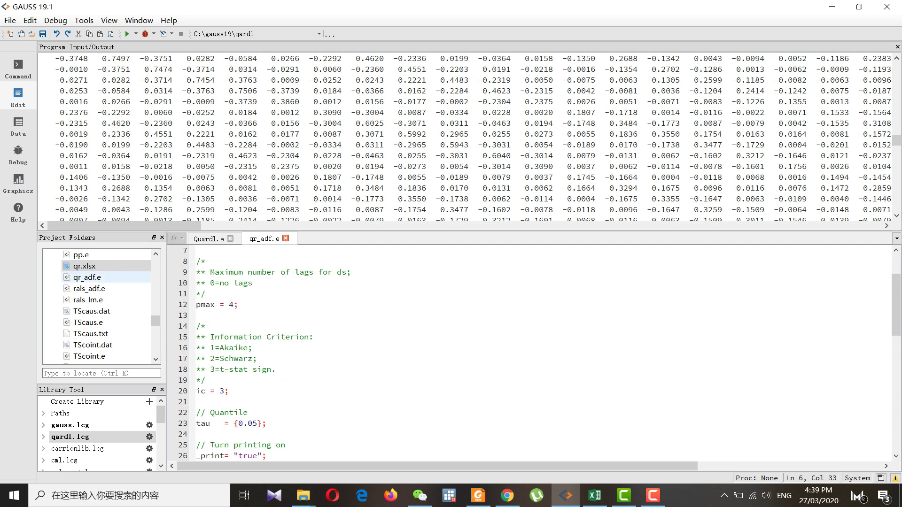
- Preview the data rows of qr.xlsx once more, and close the import preview without importing anything
{"action": "double_click", "coordinate": [84, 266]}
{"action": "scroll", "coordinate": [517, 193], "scroll_direction": "down", "scroll_amount": 20}
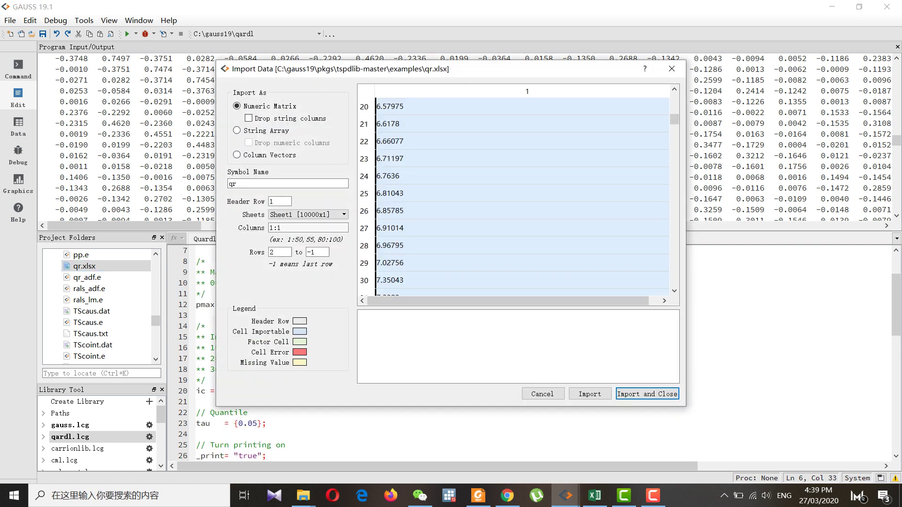
{"action": "scroll", "coordinate": [517, 193], "scroll_direction": "down", "scroll_amount": 5}
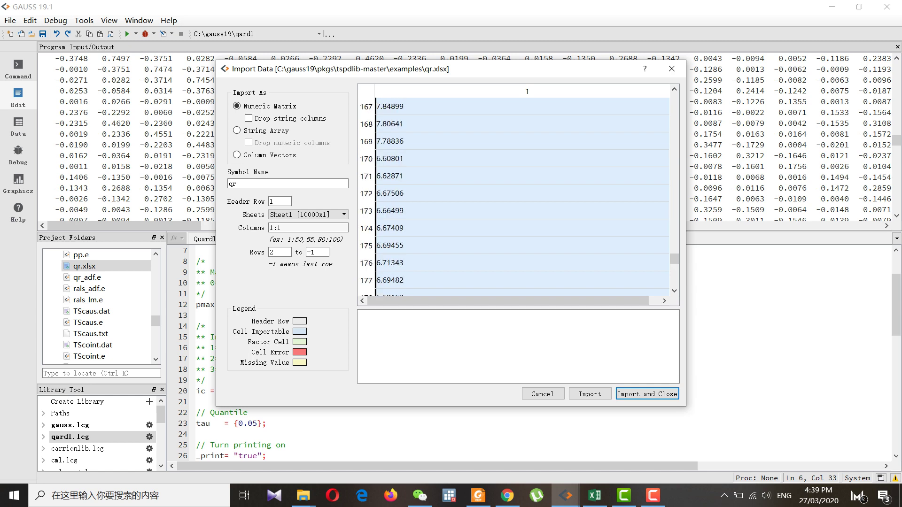
{"action": "left_click", "coordinate": [672, 69]}
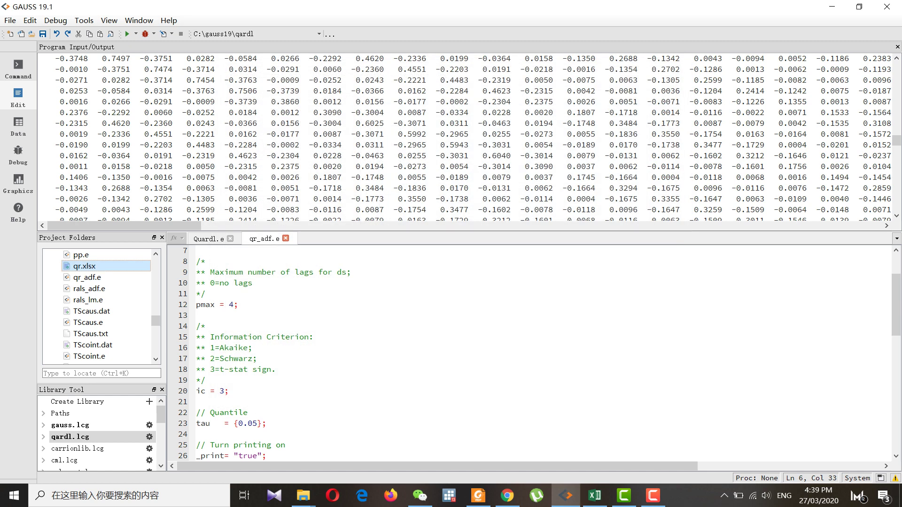
- Set the working directory to the tspdlib-master examples folder, C:\gauss19\pkgs\tspdlib-master\examples
{"action": "scroll", "coordinate": [94, 277], "scroll_direction": "up", "scroll_amount": 2}
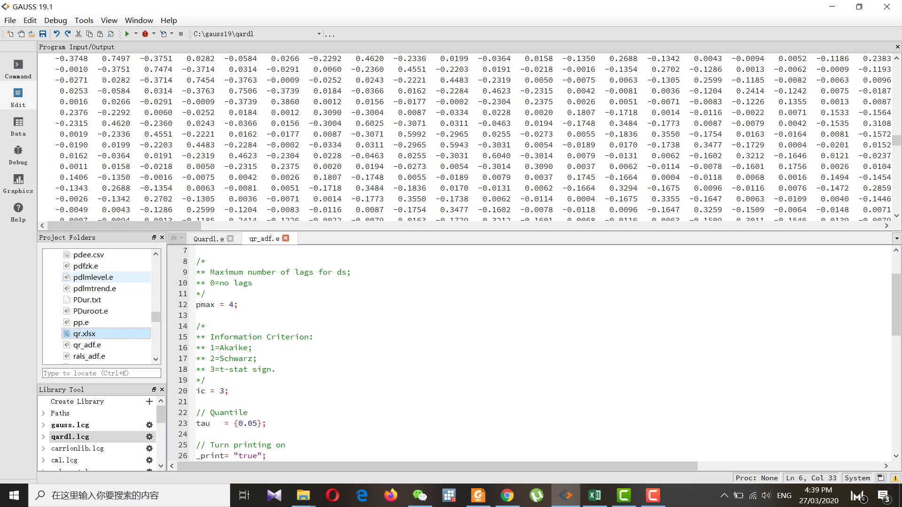
{"action": "scroll", "coordinate": [94, 277], "scroll_direction": "up", "scroll_amount": 8}
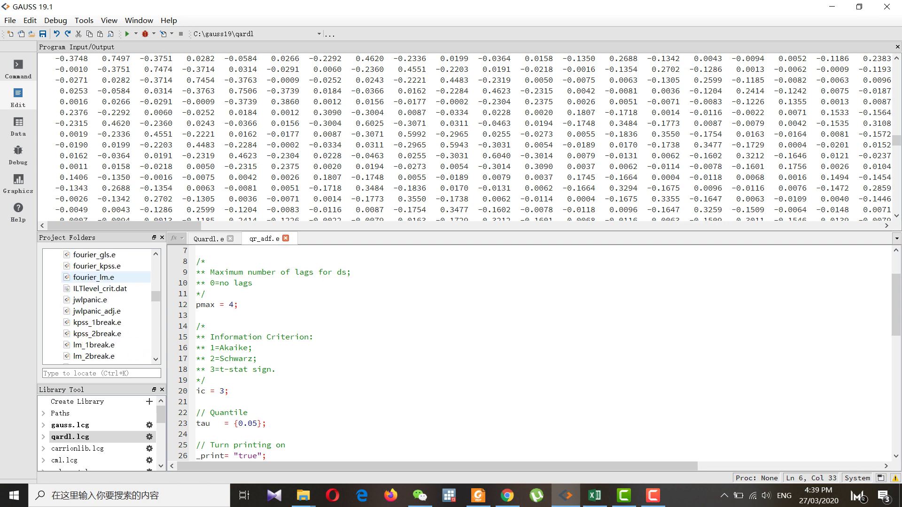
{"action": "scroll", "coordinate": [94, 282], "scroll_direction": "up", "scroll_amount": 5}
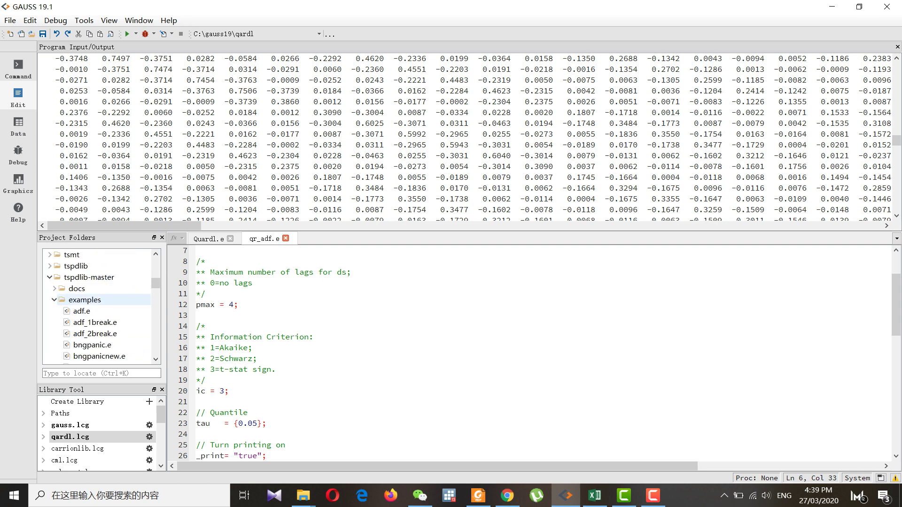
{"action": "right_click", "coordinate": [74, 300]}
{"action": "left_click", "coordinate": [104, 328]}
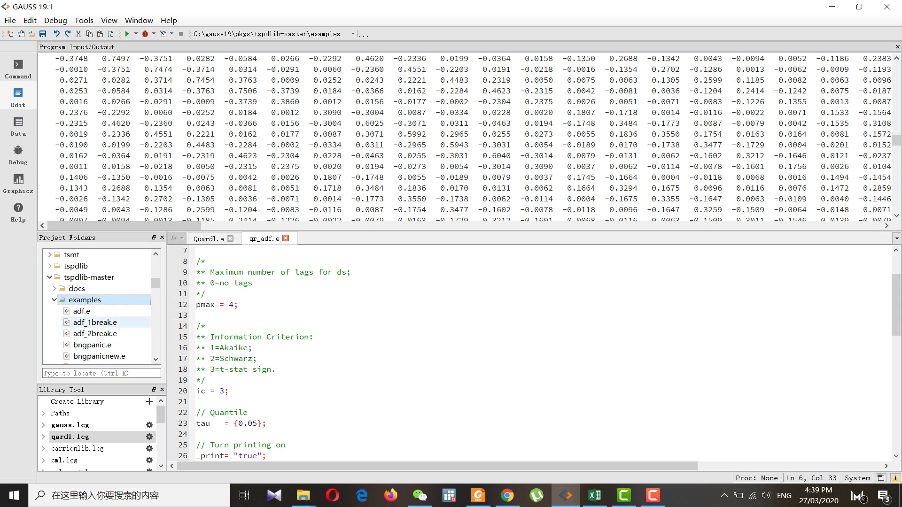
{"action": "left_click", "coordinate": [84, 21]}
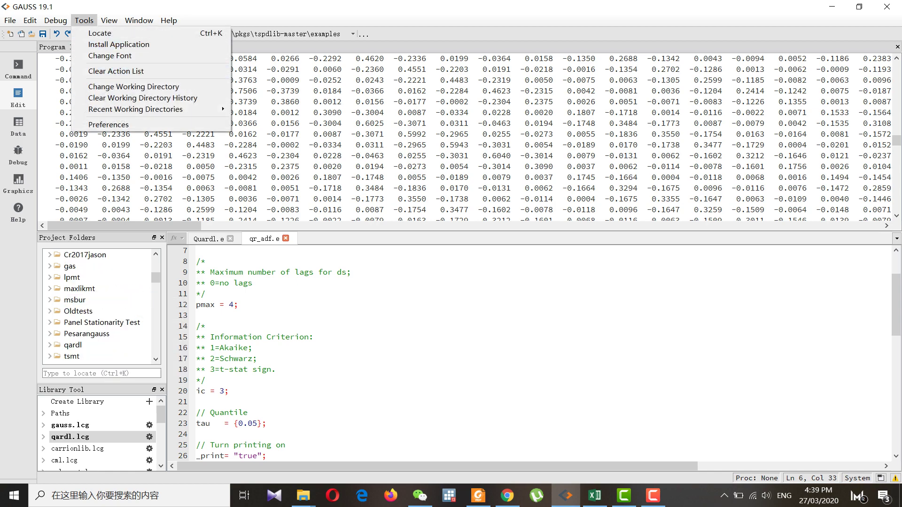
{"action": "left_click", "coordinate": [104, 86]}
{"action": "key", "text": "Return"}
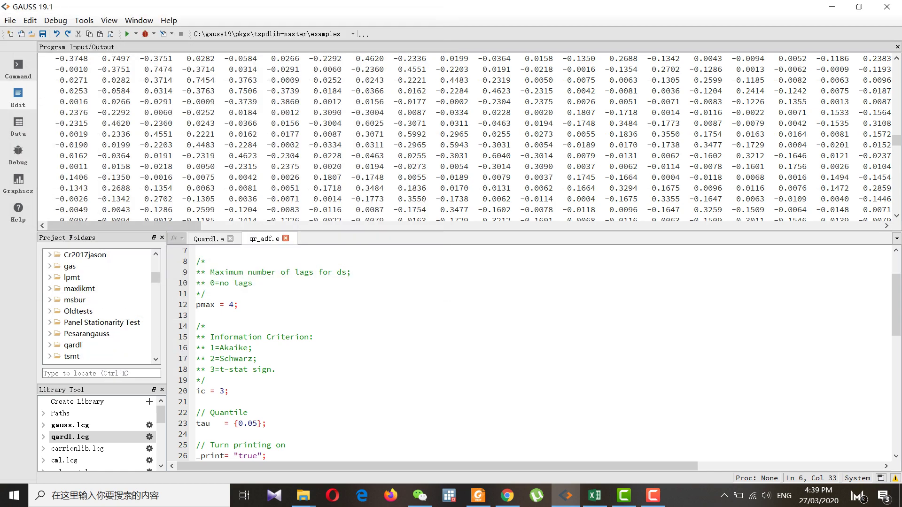
- Run the current script qr_adf.e, and review the quantile ADF output and the script's tau, printing and model settings
{"action": "left_click", "coordinate": [136, 33]}
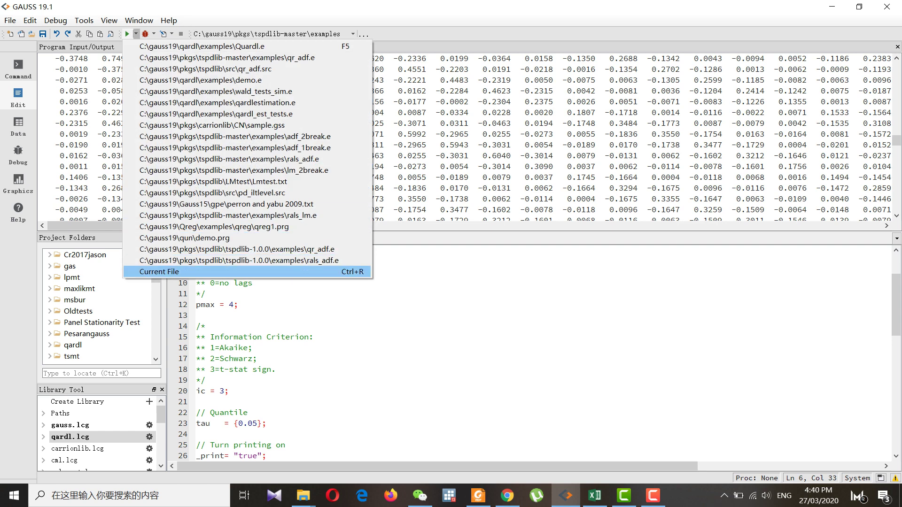
{"action": "left_click", "coordinate": [141, 271]}
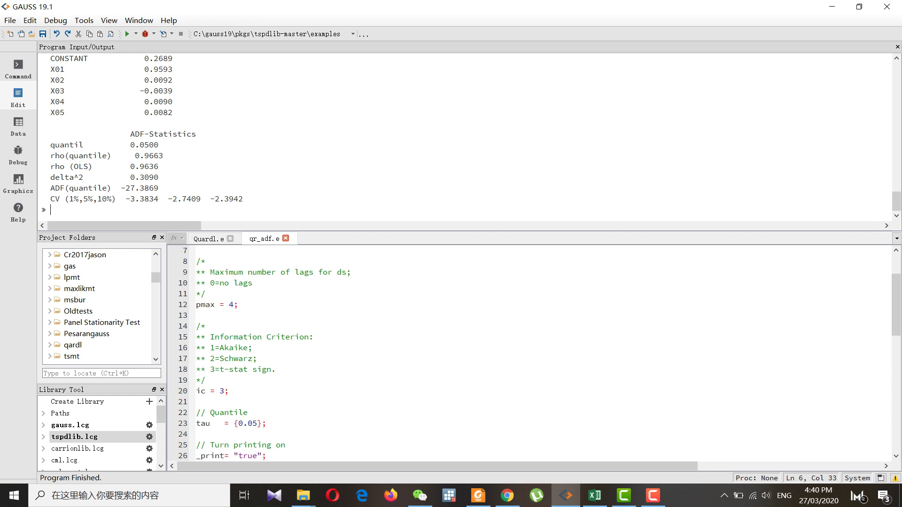
{"action": "scroll", "coordinate": [465, 137], "scroll_direction": "up", "scroll_amount": 2}
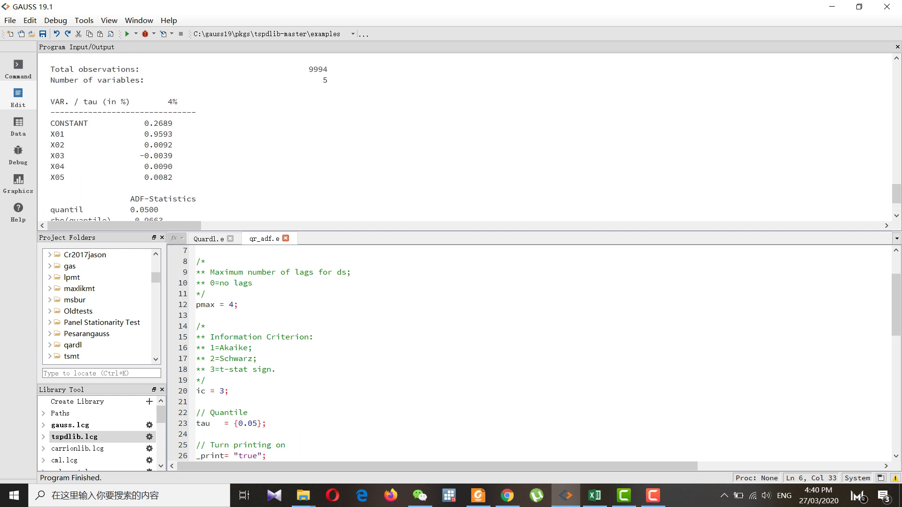
{"action": "scroll", "coordinate": [531, 352], "scroll_direction": "down", "scroll_amount": 3}
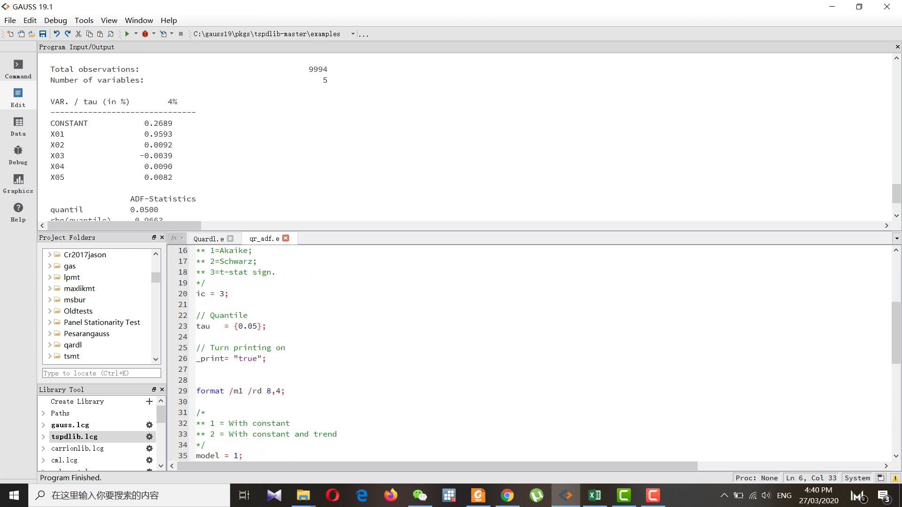
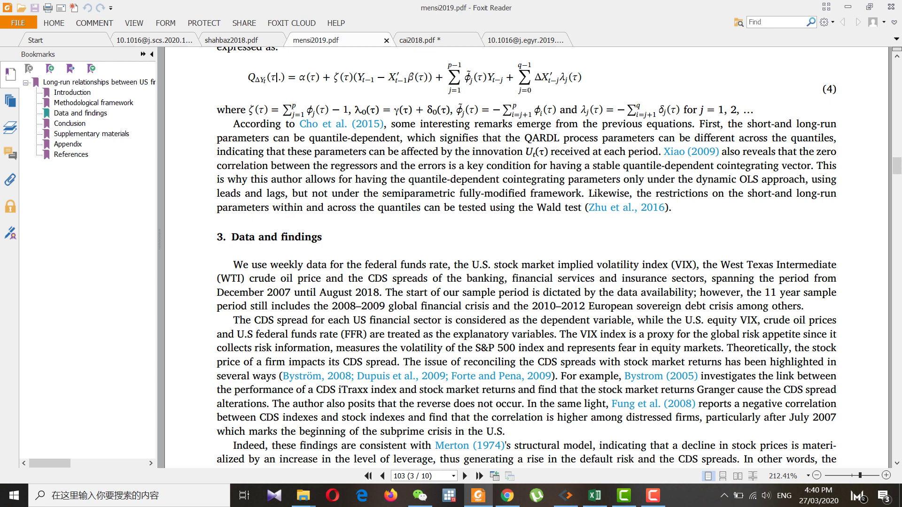
- In Foxit Reader, switch to shahbaz2018.pdf and highlight part of the paper's title and an author's name on the first page
{"action": "key", "text": "ctrl+Tab"}
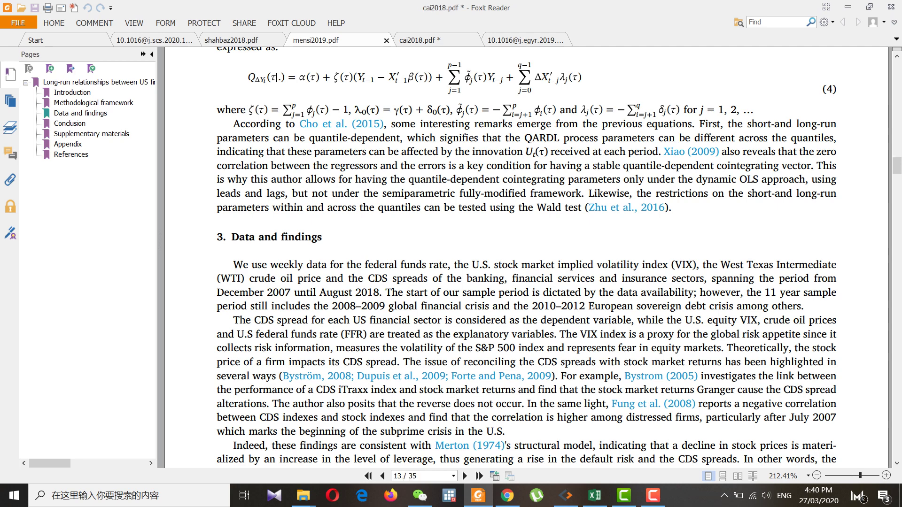
{"action": "key", "text": "ctrl+Tab"}
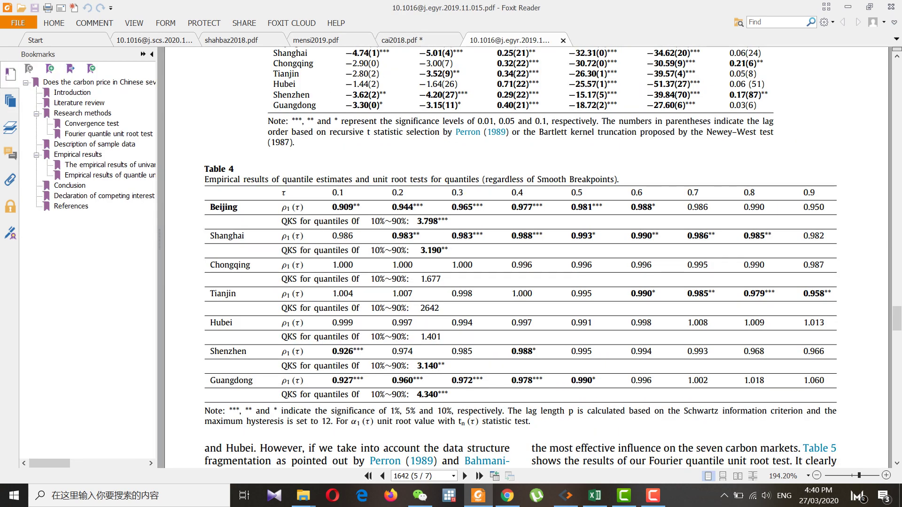
{"action": "key", "text": "ctrl+Tab"}
{"action": "key", "text": "ctrl+Tab"}
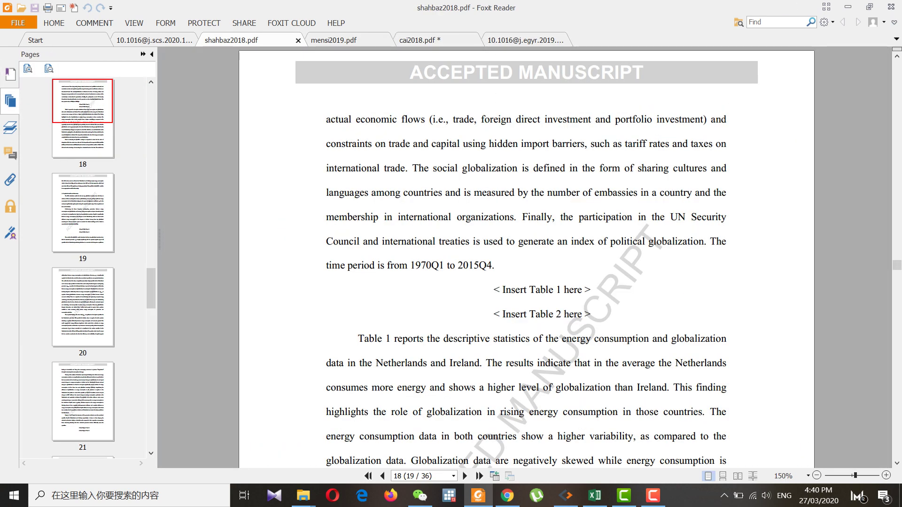
{"action": "scroll", "coordinate": [526, 258], "scroll_direction": "up", "scroll_amount": 6}
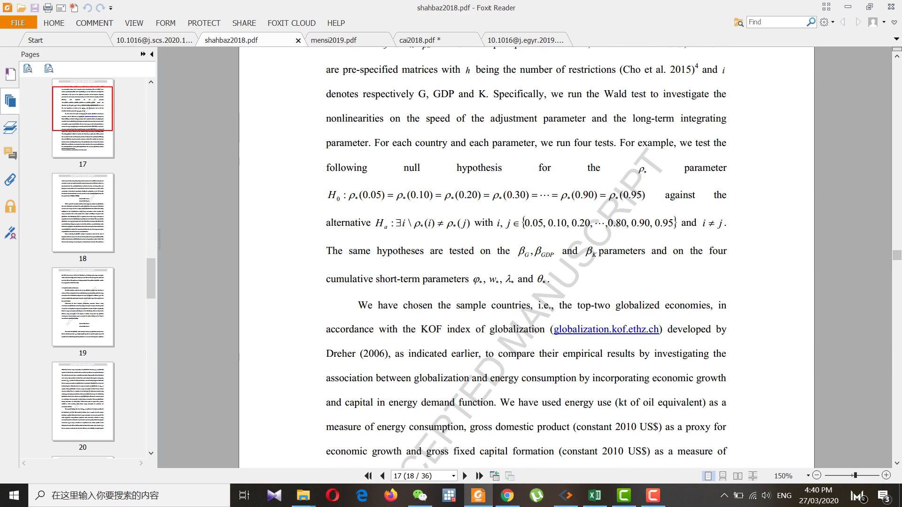
{"action": "left_click_drag", "start_coordinate": [897, 255], "coordinate": [897, 71]}
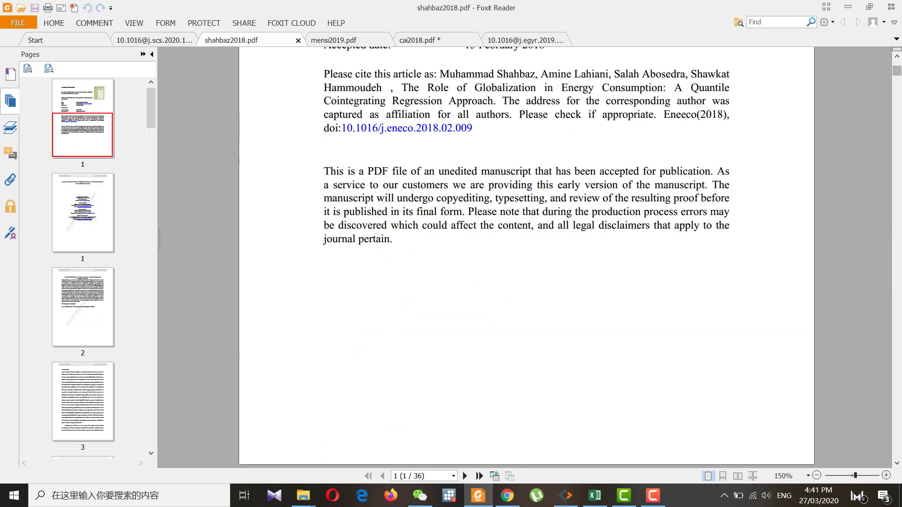
{"action": "scroll", "coordinate": [526, 259], "scroll_direction": "up", "scroll_amount": 6}
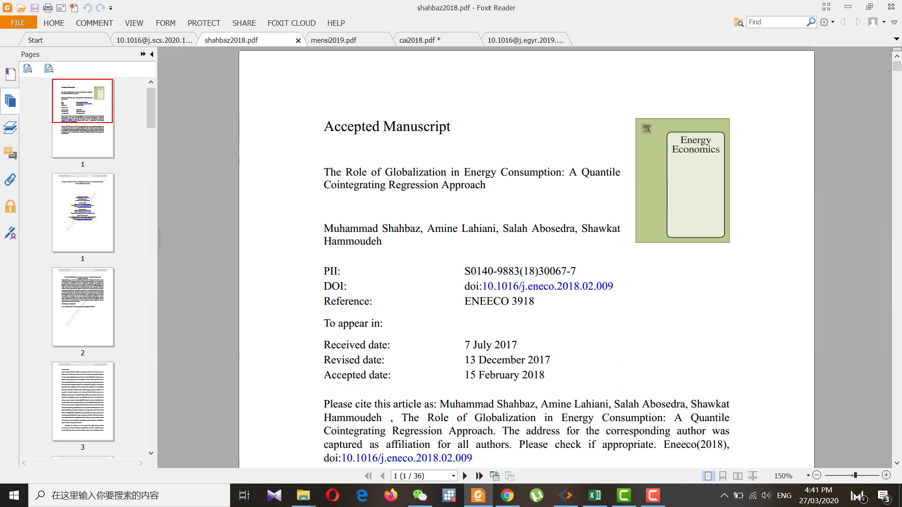
{"action": "left_click_drag", "start_coordinate": [507, 187], "coordinate": [324, 171]}
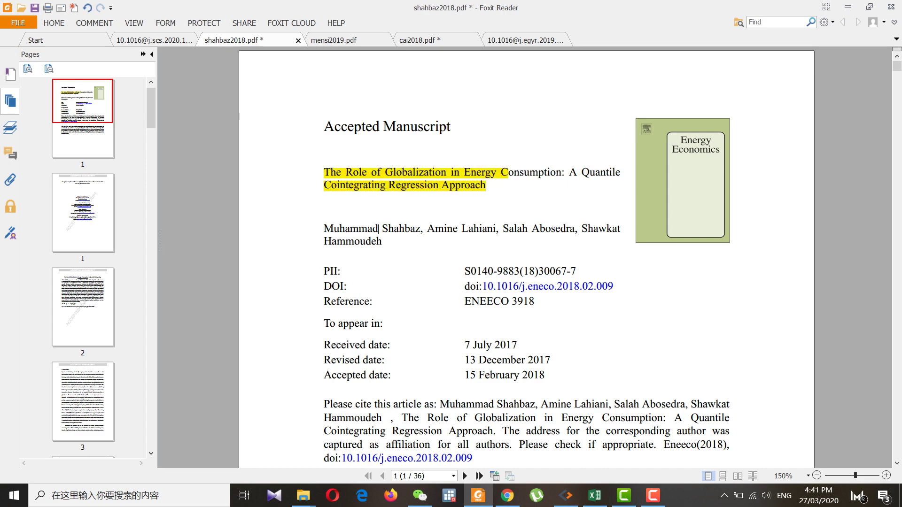
{"action": "left_click_drag", "start_coordinate": [380, 229], "coordinate": [423, 229]}
- Switch to mensi2019.pdf and highlight the first author's name under the title on the first page
{"action": "key", "text": "ctrl+Tab"}
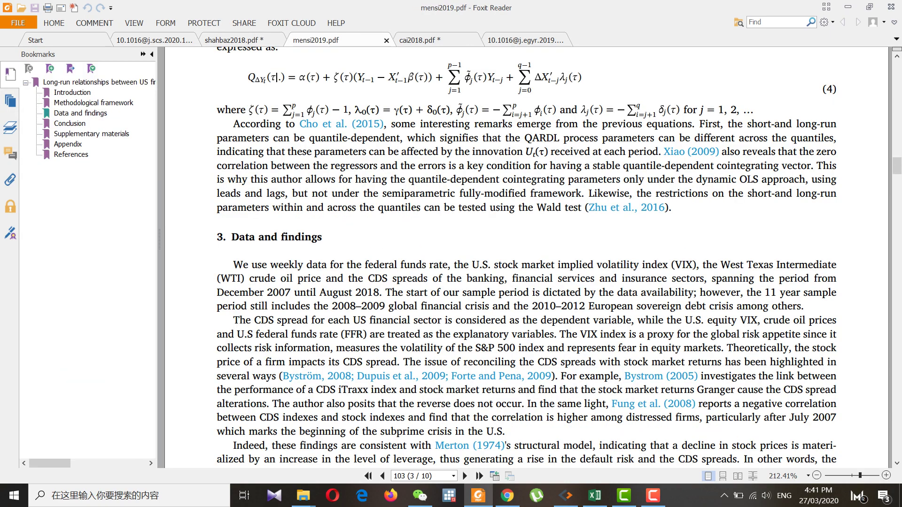
{"action": "scroll", "coordinate": [526, 258], "scroll_direction": "up", "scroll_amount": 5}
{"action": "scroll", "coordinate": [526, 258], "scroll_direction": "down", "scroll_amount": 7}
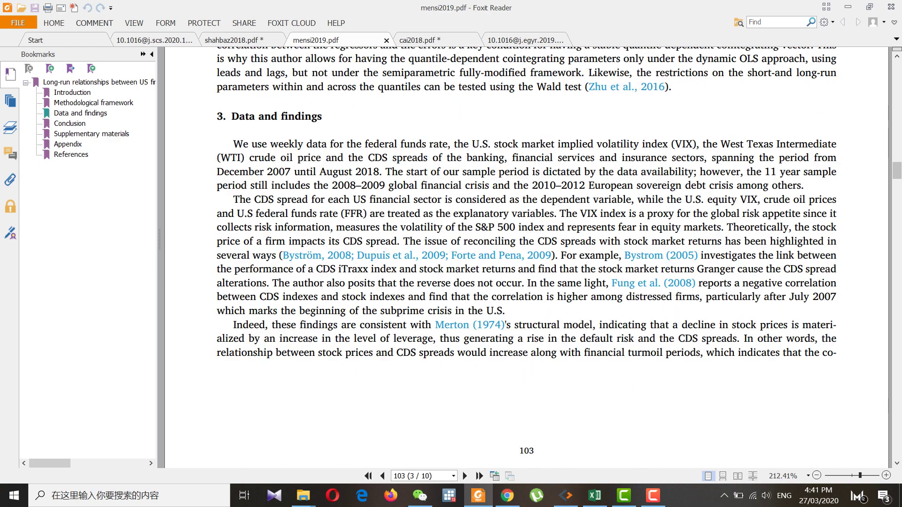
{"action": "left_click_drag", "start_coordinate": [897, 170], "coordinate": [897, 70]}
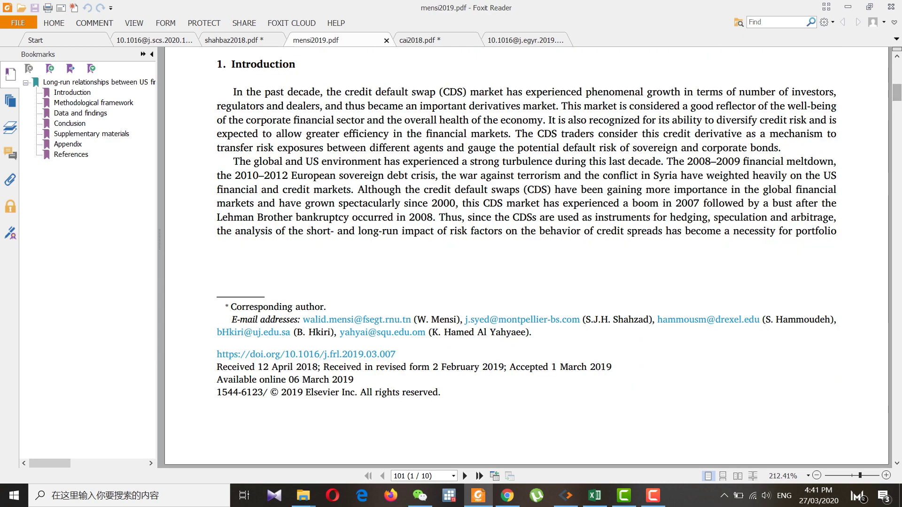
{"action": "scroll", "coordinate": [526, 259], "scroll_direction": "up", "scroll_amount": 6}
{"action": "scroll", "coordinate": [526, 258], "scroll_direction": "up", "scroll_amount": 2}
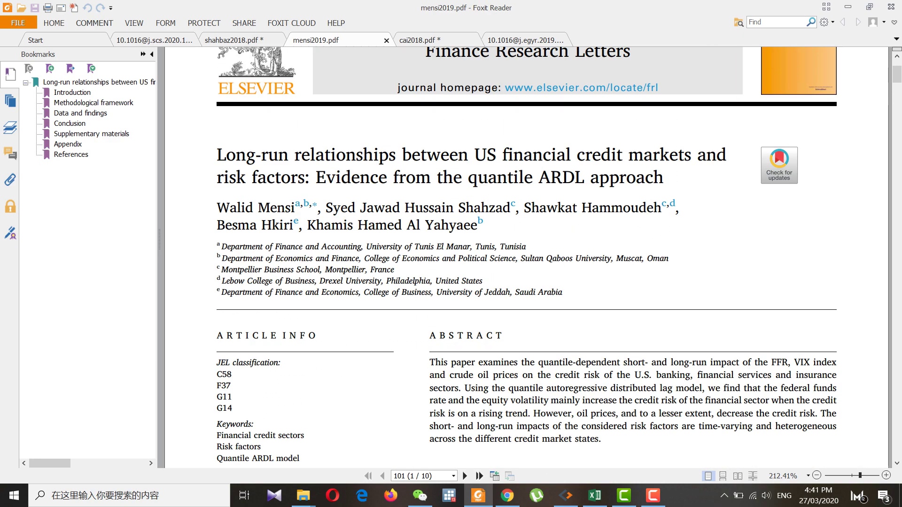
{"action": "left_click_drag", "start_coordinate": [217, 207], "coordinate": [296, 207]}
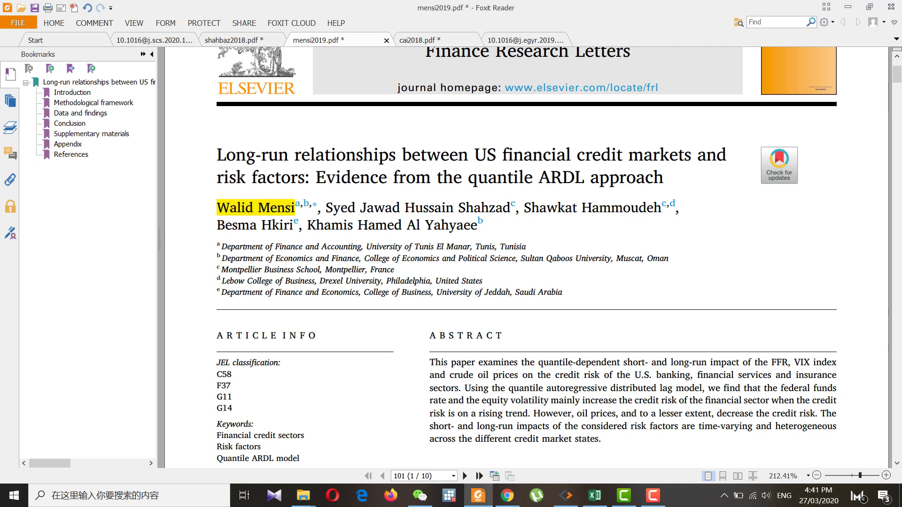
{"action": "key", "text": "ctrl+Tab"}
{"action": "key", "text": "ctrl+Tab"}
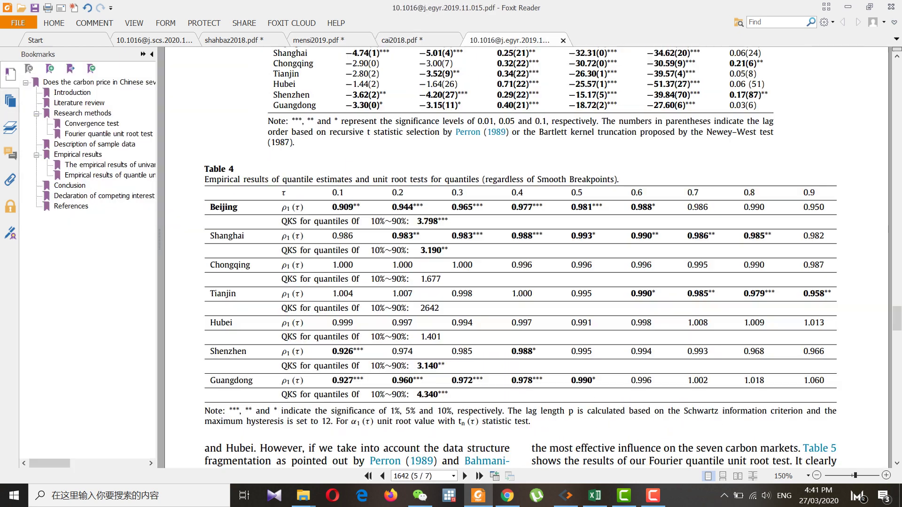
{"action": "scroll", "coordinate": [526, 258], "scroll_direction": "up", "scroll_amount": 5}
{"action": "scroll", "coordinate": [526, 258], "scroll_direction": "up", "scroll_amount": 10}
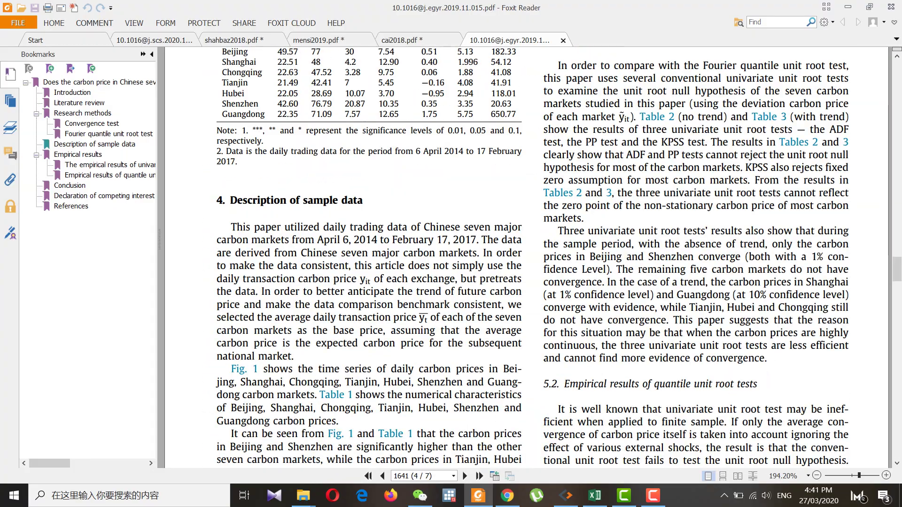
{"action": "scroll", "coordinate": [526, 258], "scroll_direction": "up", "scroll_amount": 20}
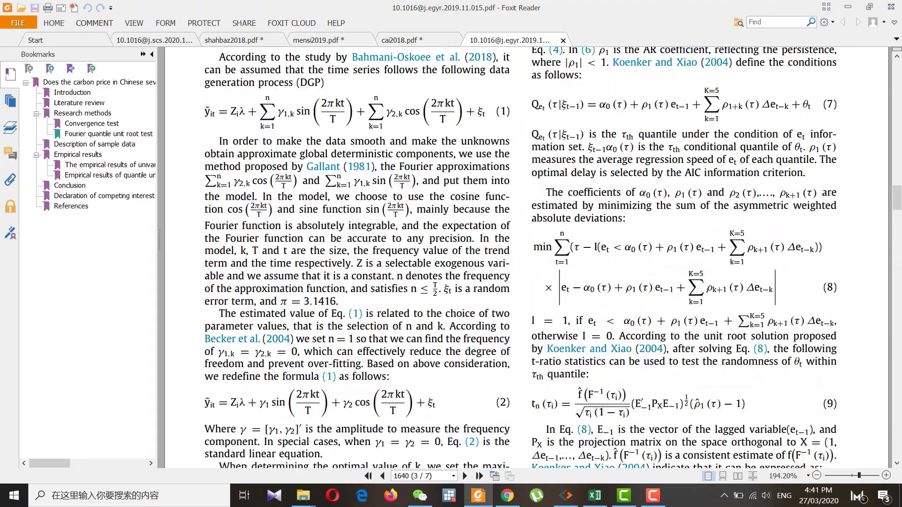
{"action": "scroll", "coordinate": [521, 258], "scroll_direction": "up", "scroll_amount": 10}
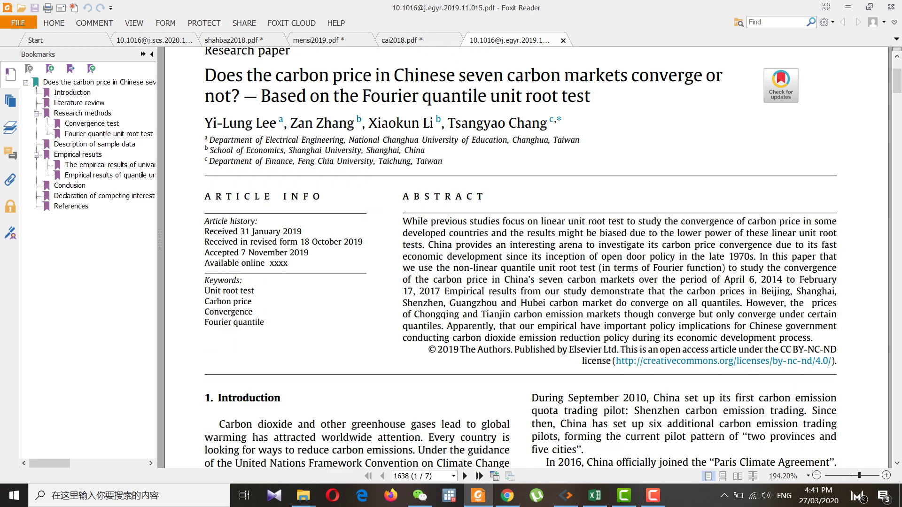
{"action": "scroll", "coordinate": [526, 259], "scroll_direction": "down", "scroll_amount": 8}
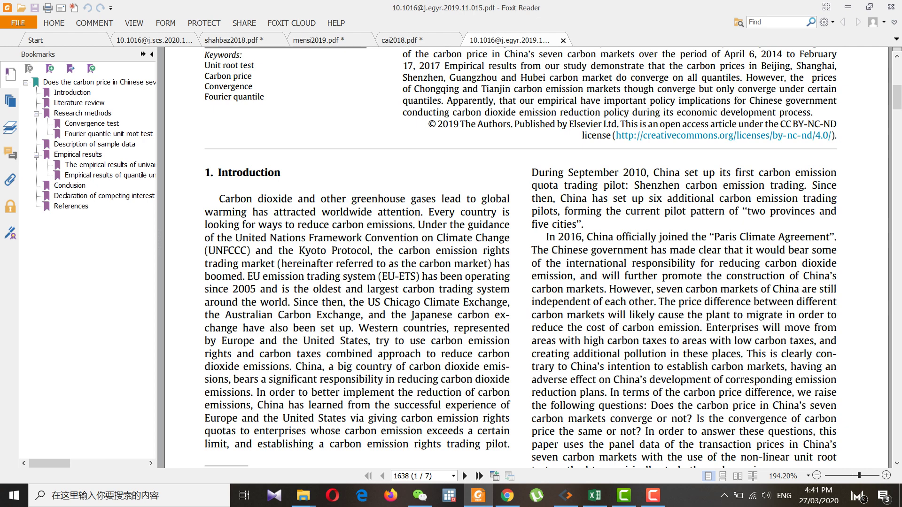
- Return to GAUSS, look through the testing and printing code in Quardl.e, and locate the tspdlib example files in the project folders
{"action": "left_click", "coordinate": [566, 495]}
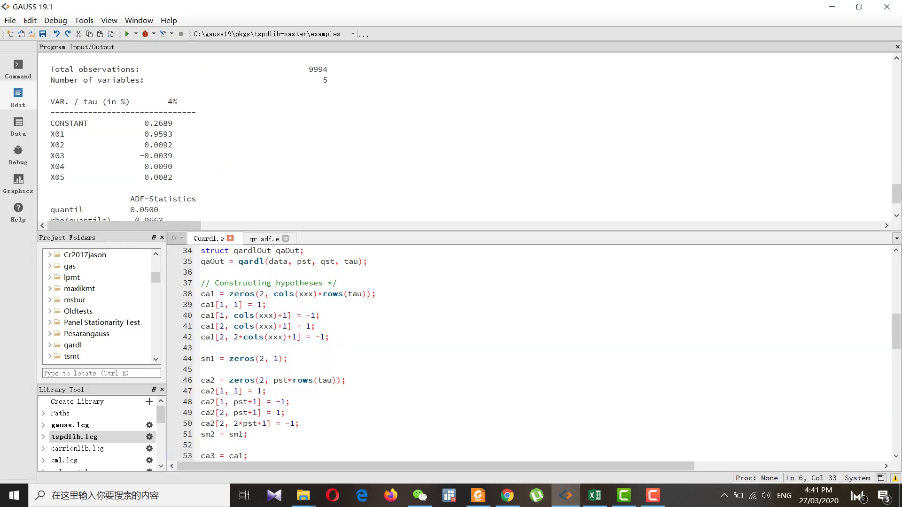
{"action": "scroll", "coordinate": [530, 352], "scroll_direction": "down", "scroll_amount": 8}
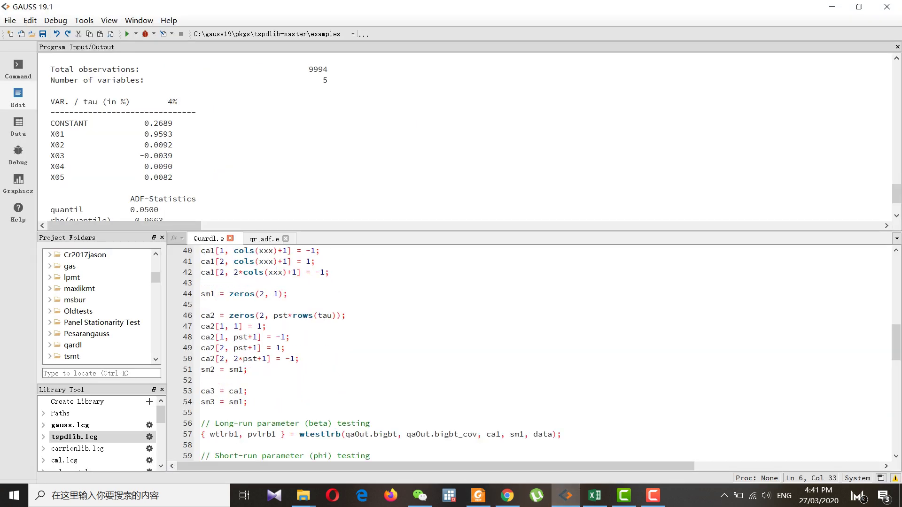
{"action": "scroll", "coordinate": [531, 353], "scroll_direction": "down", "scroll_amount": 7}
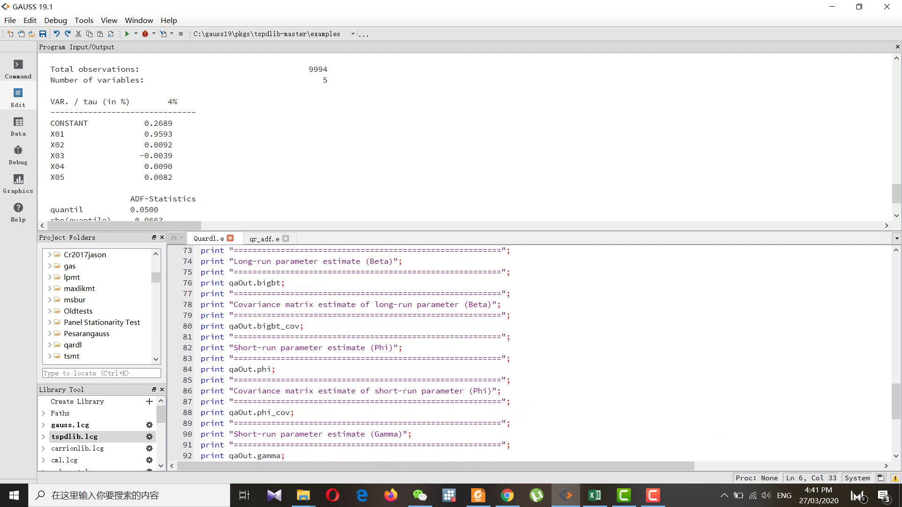
{"action": "scroll", "coordinate": [103, 299], "scroll_direction": "down", "scroll_amount": 5}
{"action": "scroll", "coordinate": [103, 300], "scroll_direction": "down", "scroll_amount": 12}
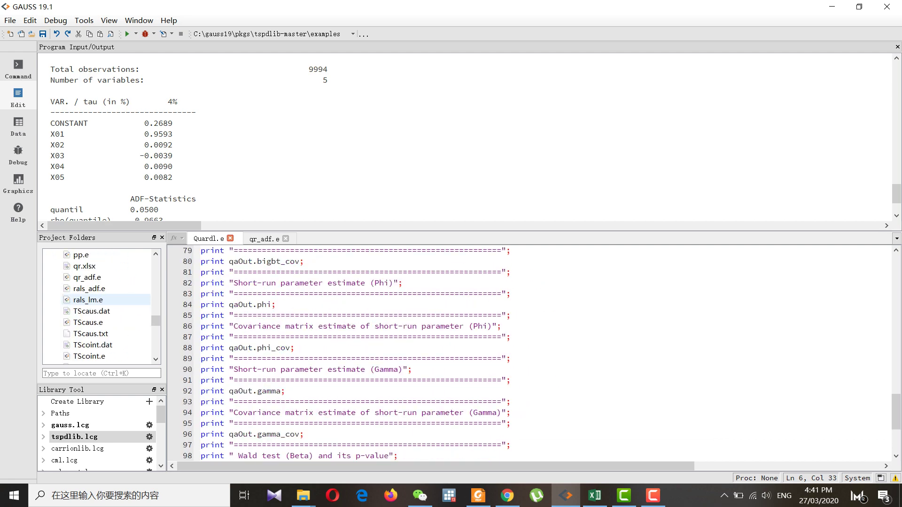
- Find quard_data.xls in the qardl examples folder, preview its data columns in Import Data, and close the preview without importing
{"action": "scroll", "coordinate": [103, 300], "scroll_direction": "up", "scroll_amount": 1}
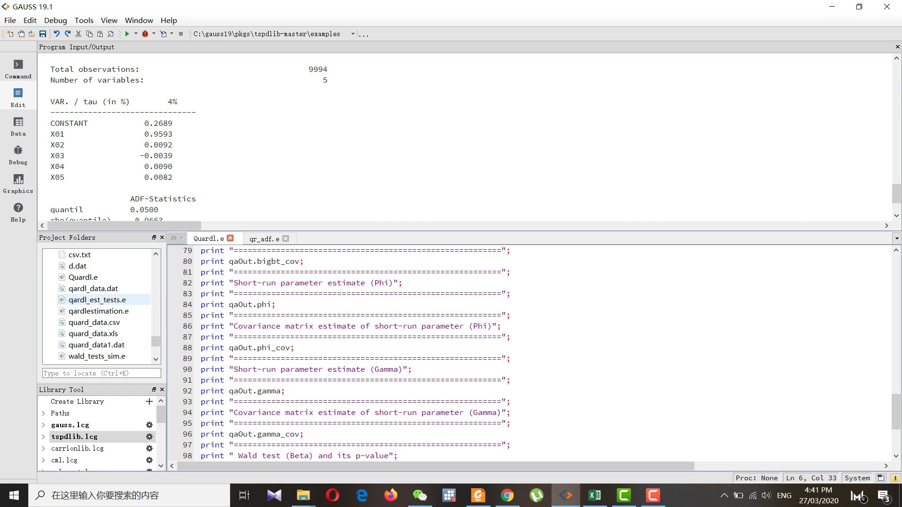
{"action": "scroll", "coordinate": [104, 299], "scroll_direction": "up", "scroll_amount": 1}
{"action": "scroll", "coordinate": [530, 352], "scroll_direction": "up", "scroll_amount": 19}
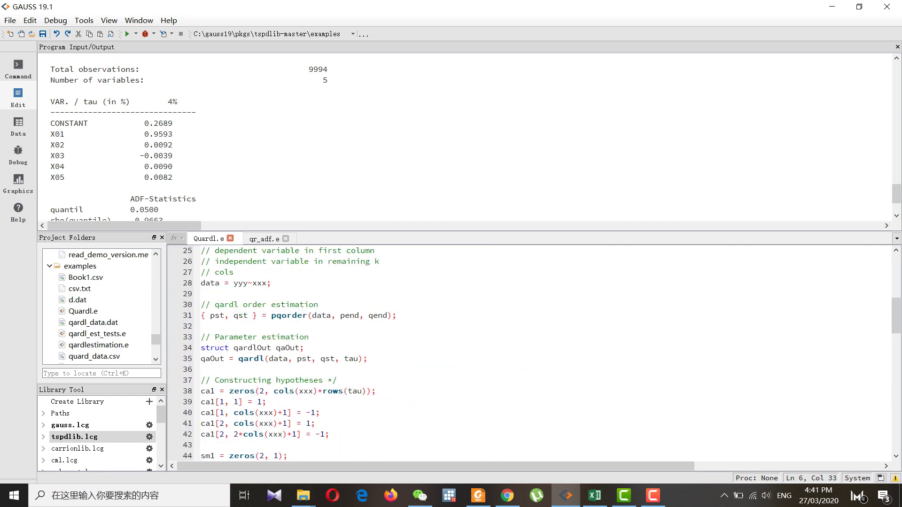
{"action": "scroll", "coordinate": [530, 352], "scroll_direction": "up", "scroll_amount": 7}
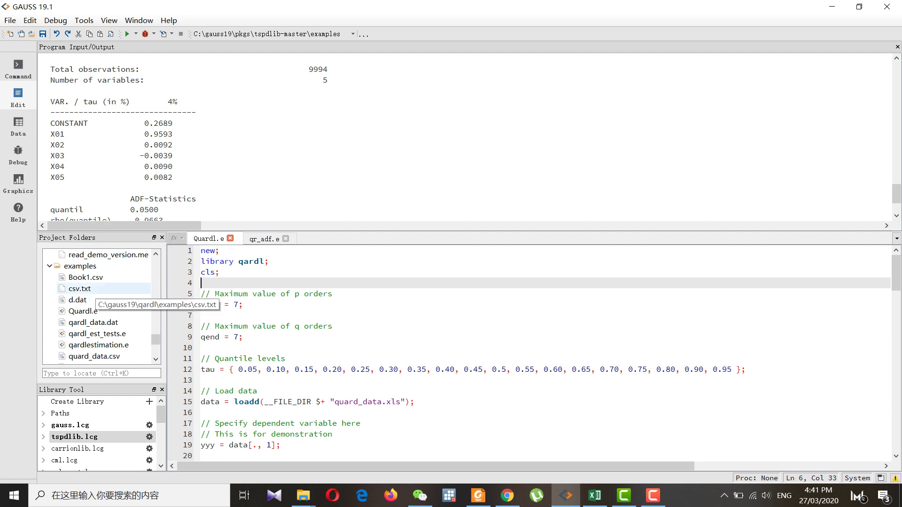
{"action": "scroll", "coordinate": [103, 300], "scroll_direction": "down", "scroll_amount": 1}
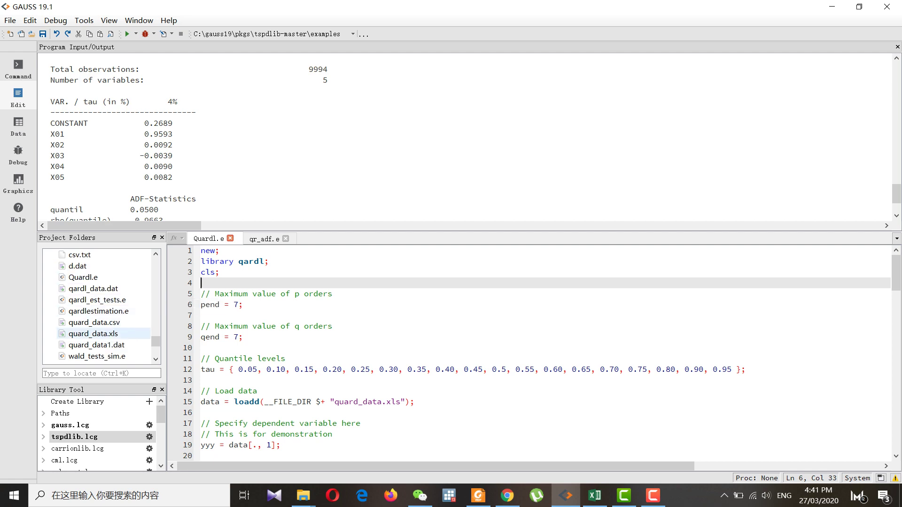
{"action": "double_click", "coordinate": [94, 333]}
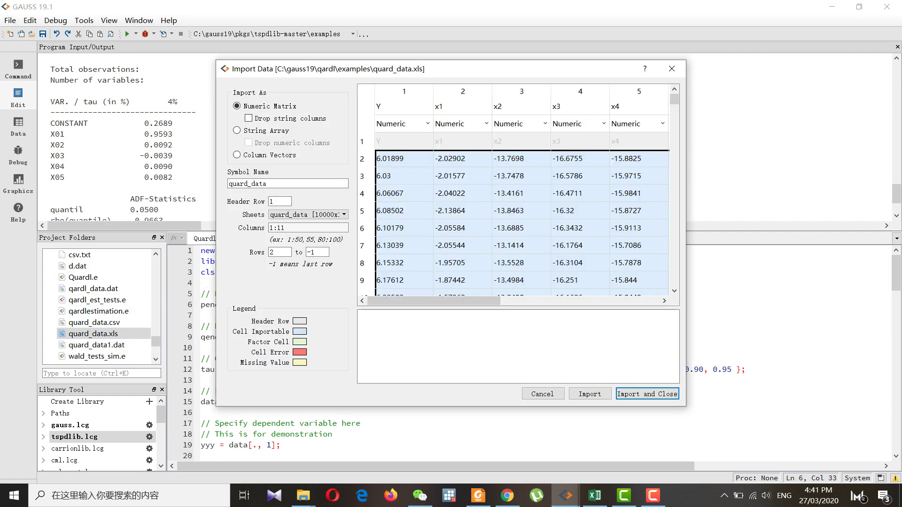
{"action": "mouse_move", "coordinate": [432, 301]}
{"action": "left_mouse_down"}
{"action": "mouse_move", "coordinate": [554, 301]}
{"action": "mouse_move", "coordinate": [433, 301]}
{"action": "left_mouse_up"}
{"action": "left_click", "coordinate": [578, 124]}
{"action": "left_click", "coordinate": [672, 68]}
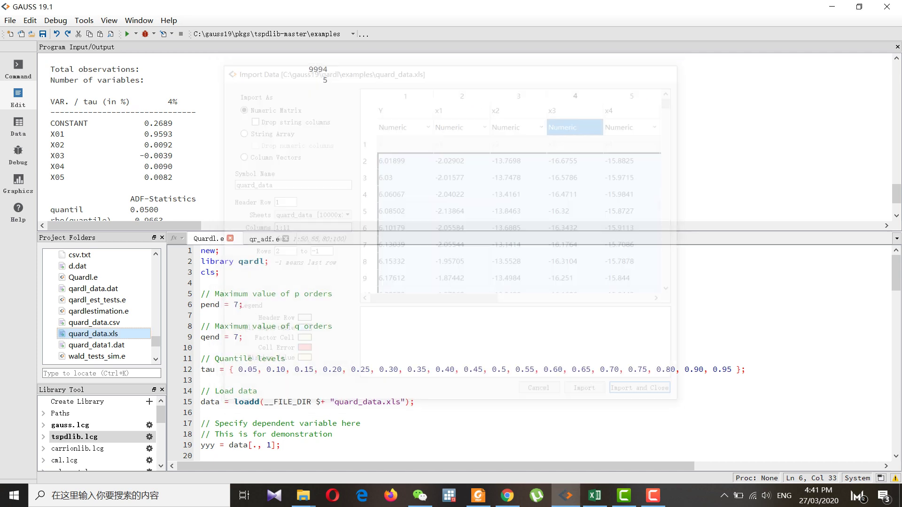
- Highlight the list of quantile levels in the tau definition of Quardl.e, from 0.05 to 0.95, and clear the selection
{"action": "scroll", "coordinate": [531, 352], "scroll_direction": "down", "scroll_amount": 2}
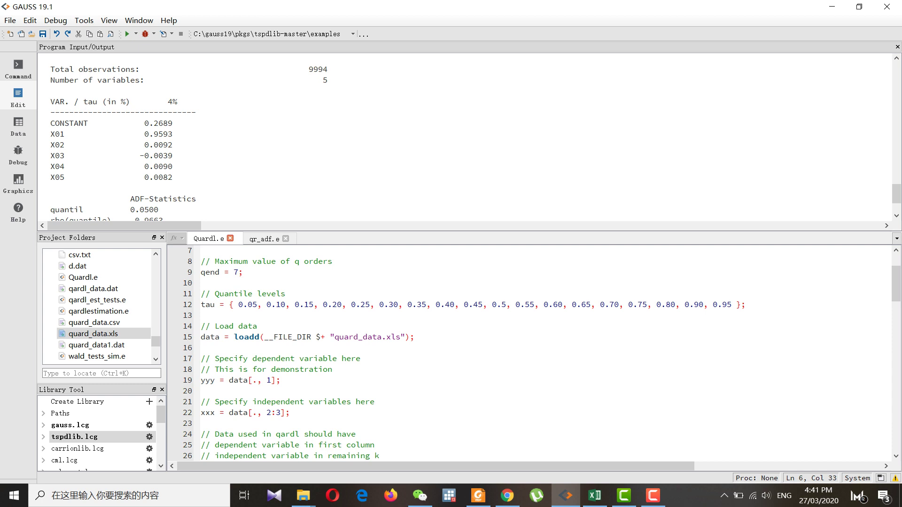
{"action": "left_click_drag", "start_coordinate": [238, 305], "coordinate": [201, 315]}
{"action": "key", "text": "shift+Left"}
{"action": "key", "text": "shift+Left"}
{"action": "key", "text": "shift+Left"}
{"action": "key", "text": "shift+Left"}
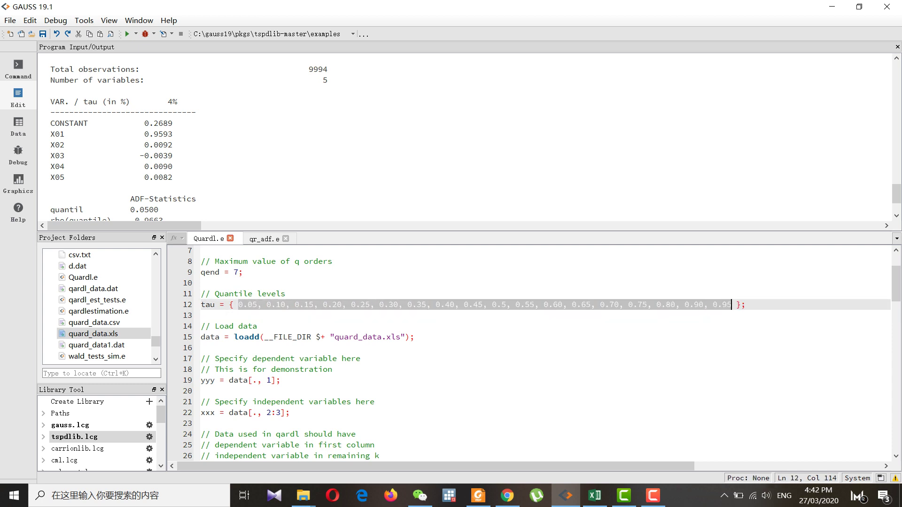
{"action": "left_click", "coordinate": [574, 304]}
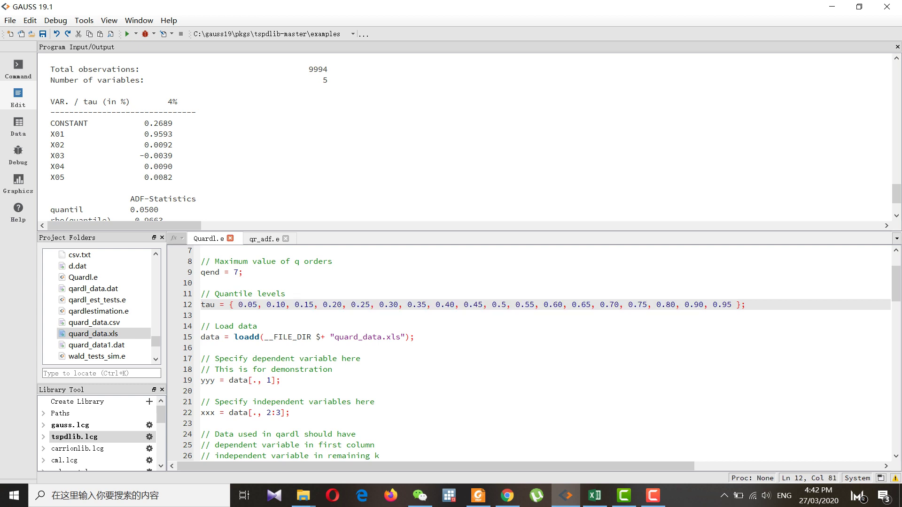
- Highlight the yyy dependent variable line, the xxx independent variable line and the quard_data.xls file name in Quardl.e
{"action": "scroll", "coordinate": [540, 353], "scroll_direction": "down", "scroll_amount": 1}
{"action": "left_click_drag", "start_coordinate": [280, 348], "coordinate": [202, 347]}
{"action": "left_click_drag", "start_coordinate": [290, 380], "coordinate": [205, 380]}
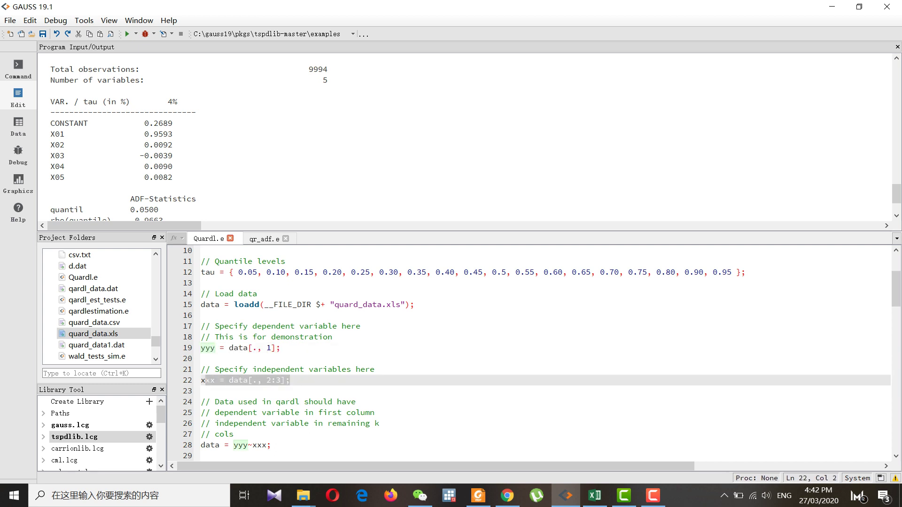
{"action": "left_click", "coordinate": [305, 327]}
{"action": "left_click_drag", "start_coordinate": [333, 304], "coordinate": [399, 304]}
{"action": "left_click", "coordinate": [202, 358]}
{"action": "scroll", "coordinate": [540, 352], "scroll_direction": "down", "scroll_amount": 2}
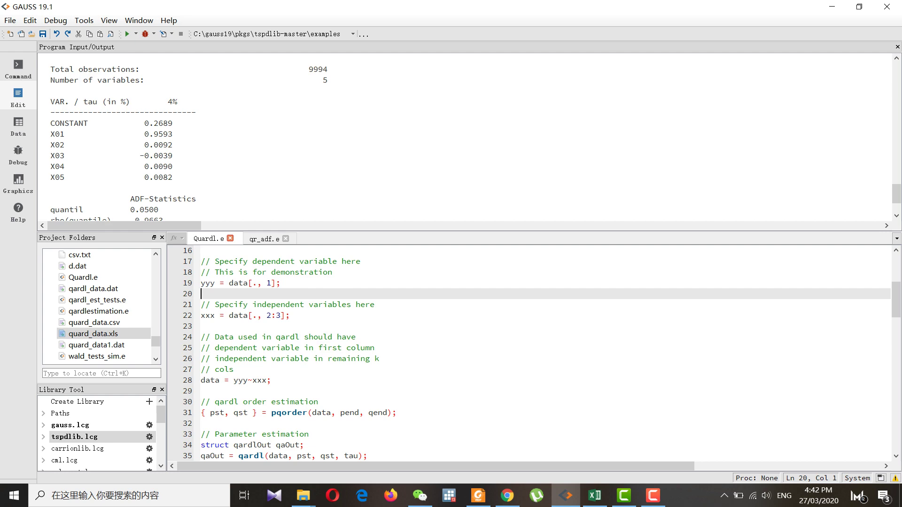
- Run Quardl.e as the current file and look through its estimation and hypothesis code down to the print section
{"action": "scroll", "coordinate": [541, 352], "scroll_direction": "up", "scroll_amount": 5}
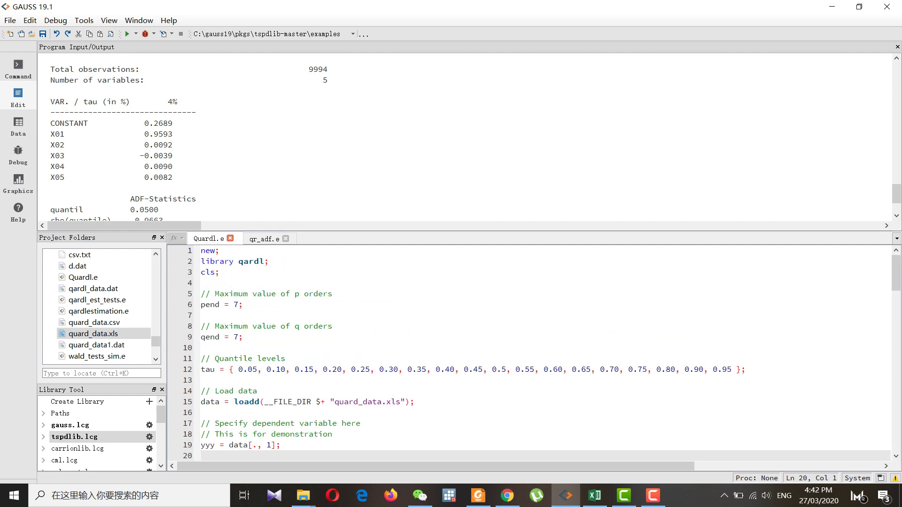
{"action": "left_click", "coordinate": [136, 34]}
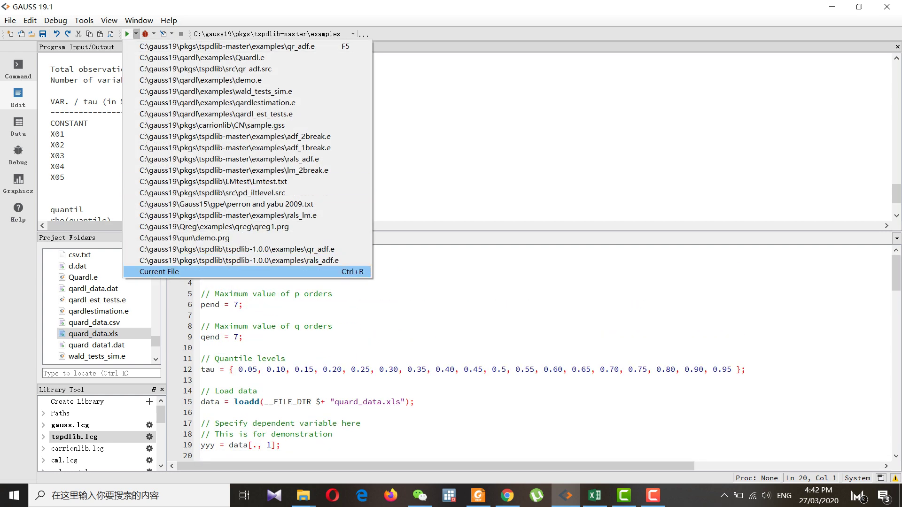
{"action": "left_click", "coordinate": [159, 272]}
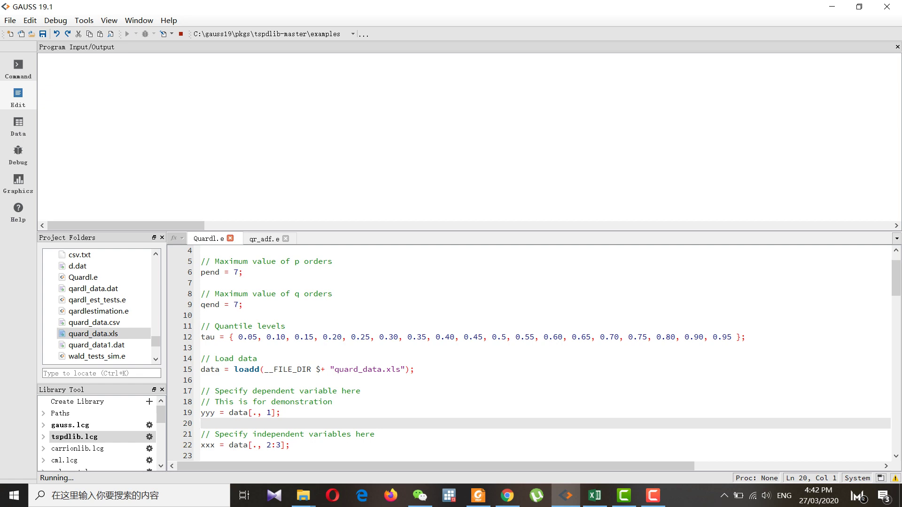
{"action": "scroll", "coordinate": [536, 352], "scroll_direction": "down", "scroll_amount": 11}
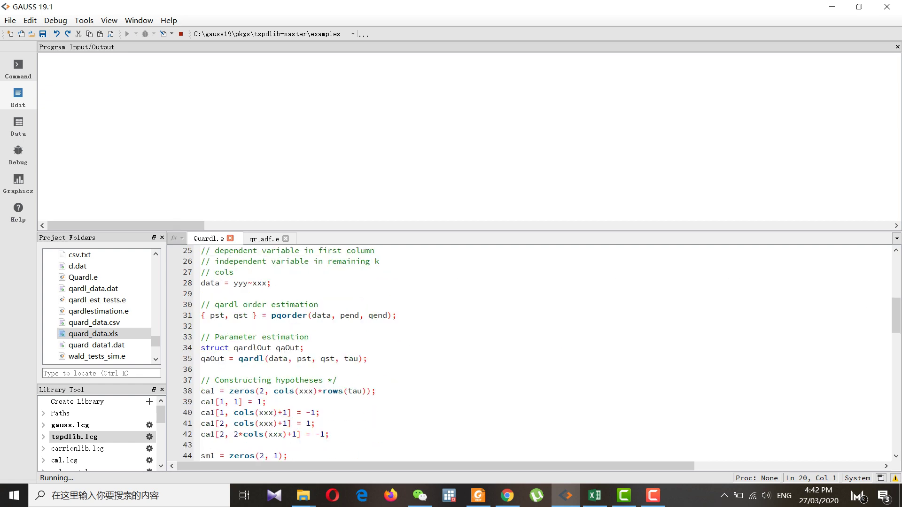
{"action": "scroll", "coordinate": [536, 353], "scroll_direction": "down", "scroll_amount": 8}
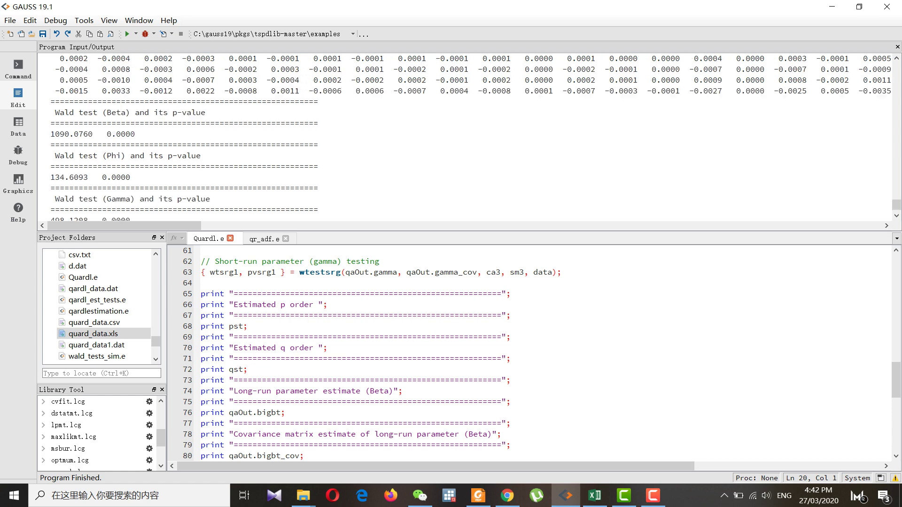
- Enlarge the program output area and examine the results from the Wald tests back through Gamma and Phi to the estimated p and q orders
{"action": "left_click_drag", "start_coordinate": [329, 231], "coordinate": [329, 269]}
{"action": "scroll", "coordinate": [465, 155], "scroll_direction": "up", "scroll_amount": 5}
{"action": "scroll", "coordinate": [465, 155], "scroll_direction": "up", "scroll_amount": 10}
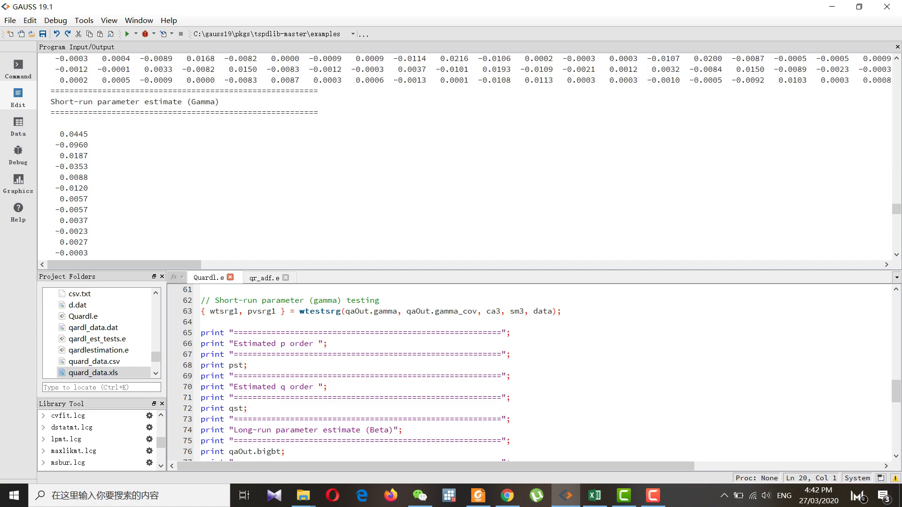
{"action": "left_click_drag", "start_coordinate": [60, 102], "coordinate": [219, 102]}
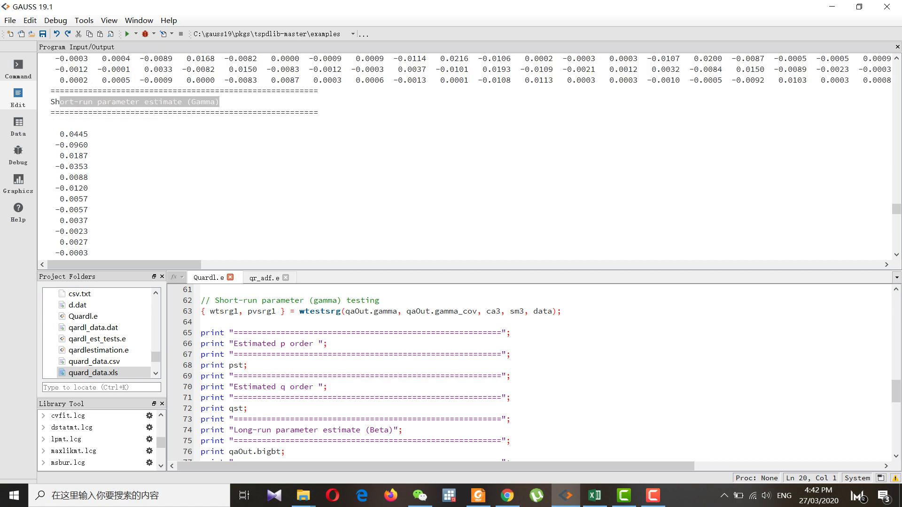
{"action": "scroll", "coordinate": [219, 102], "scroll_direction": "up", "scroll_amount": 15}
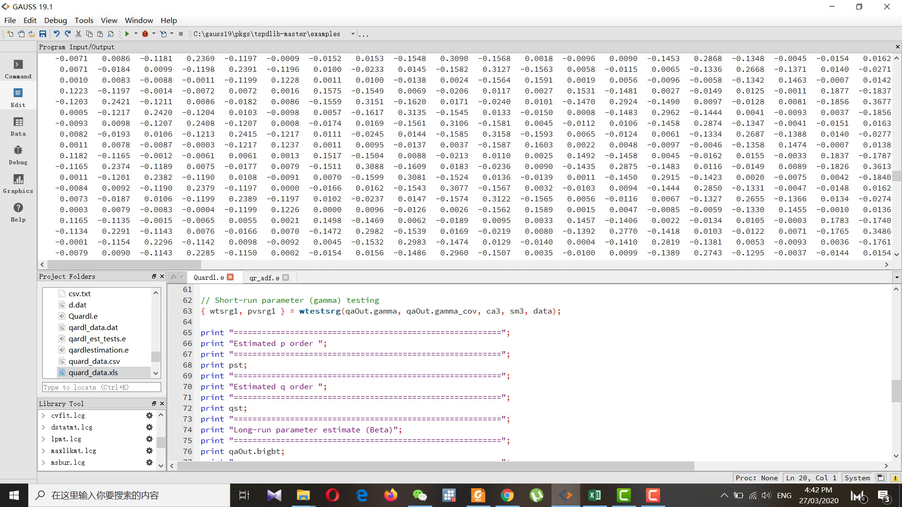
{"action": "scroll", "coordinate": [465, 155], "scroll_direction": "up", "scroll_amount": 10}
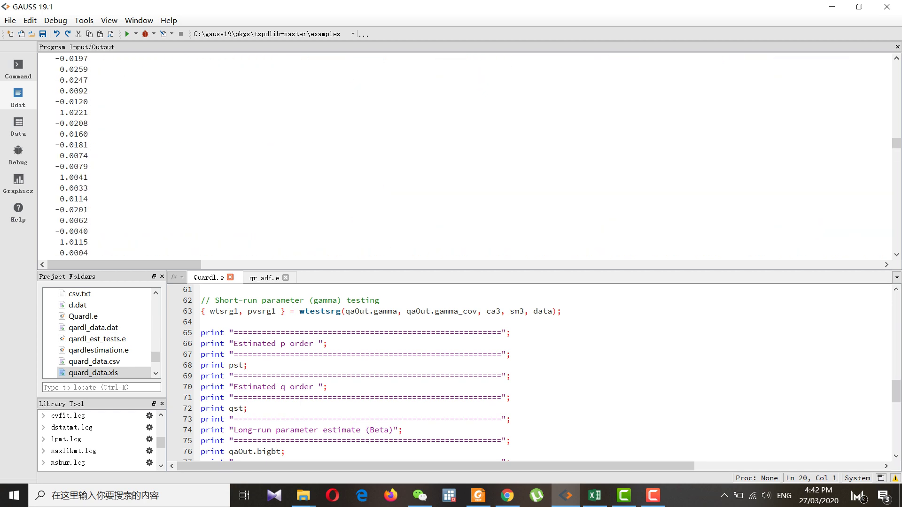
{"action": "scroll", "coordinate": [465, 155], "scroll_direction": "up", "scroll_amount": 10}
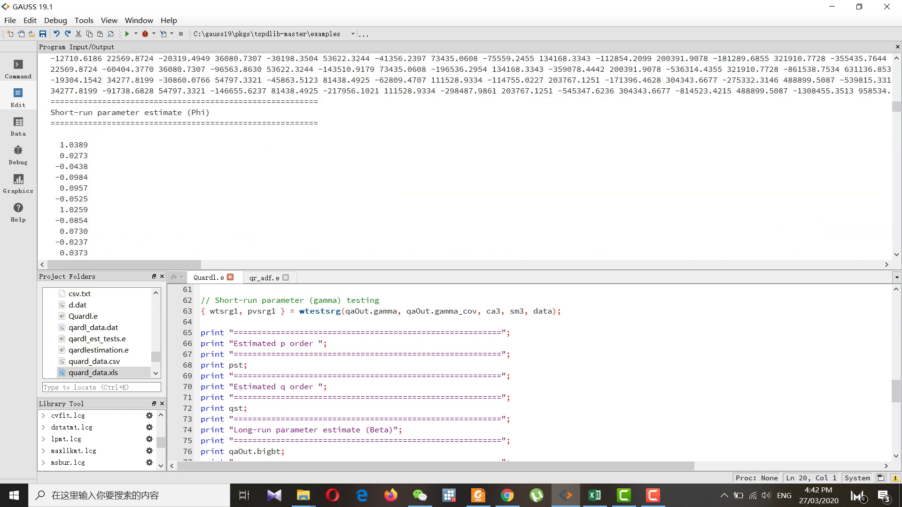
{"action": "left_click_drag", "start_coordinate": [210, 113], "coordinate": [121, 113]}
{"action": "scroll", "coordinate": [121, 112], "scroll_direction": "up", "scroll_amount": 10}
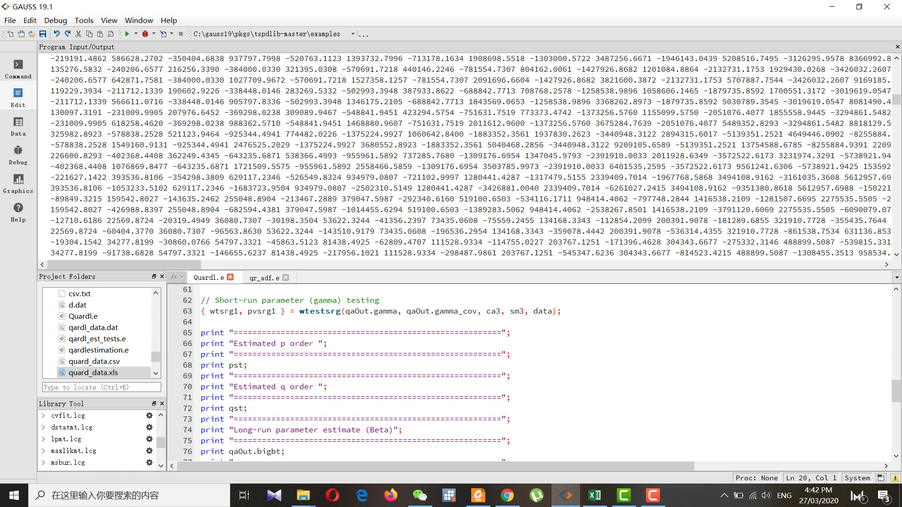
{"action": "scroll", "coordinate": [465, 155], "scroll_direction": "up", "scroll_amount": 5}
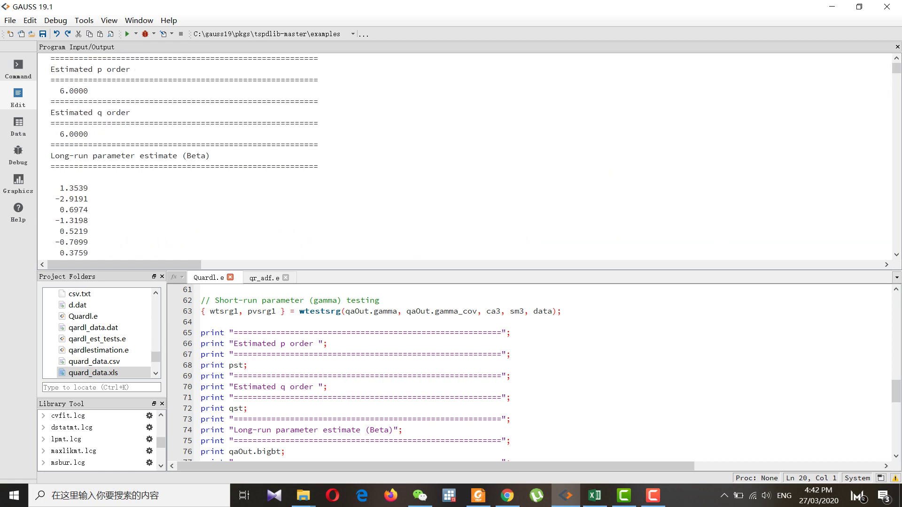
- Highlight the long-run parameter (Beta) heading and examine the output below it through the covariance matrix to the Phi estimates
{"action": "left_click_drag", "start_coordinate": [209, 156], "coordinate": [125, 166]}
{"action": "scroll", "coordinate": [465, 155], "scroll_direction": "down", "scroll_amount": 12}
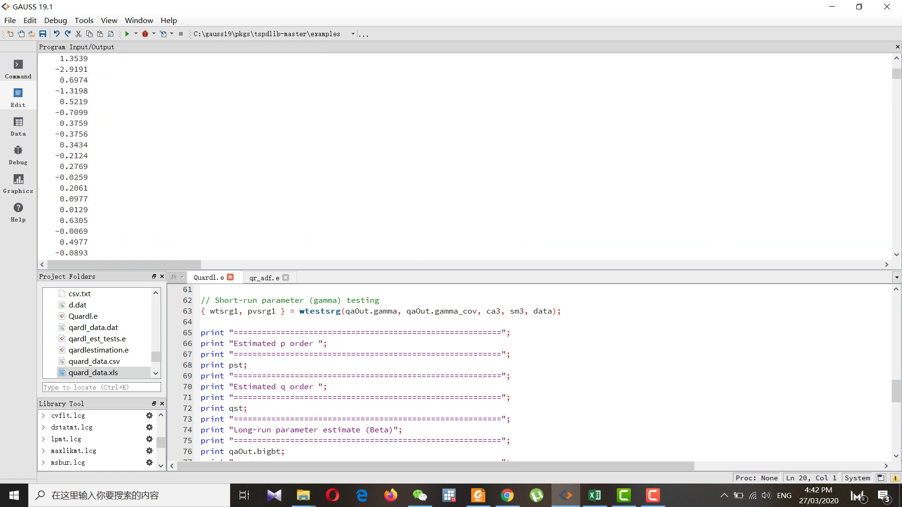
{"action": "scroll", "coordinate": [465, 155], "scroll_direction": "down", "scroll_amount": 15}
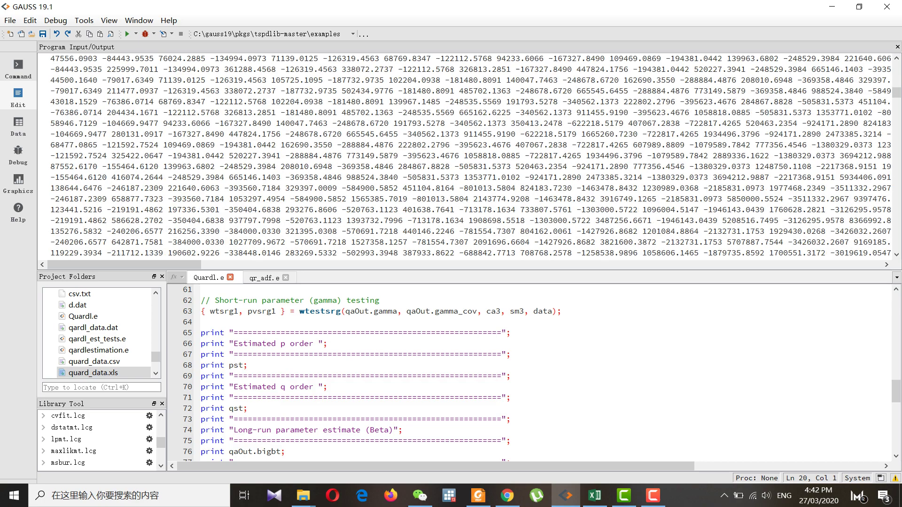
{"action": "scroll", "coordinate": [465, 155], "scroll_direction": "down", "scroll_amount": 4}
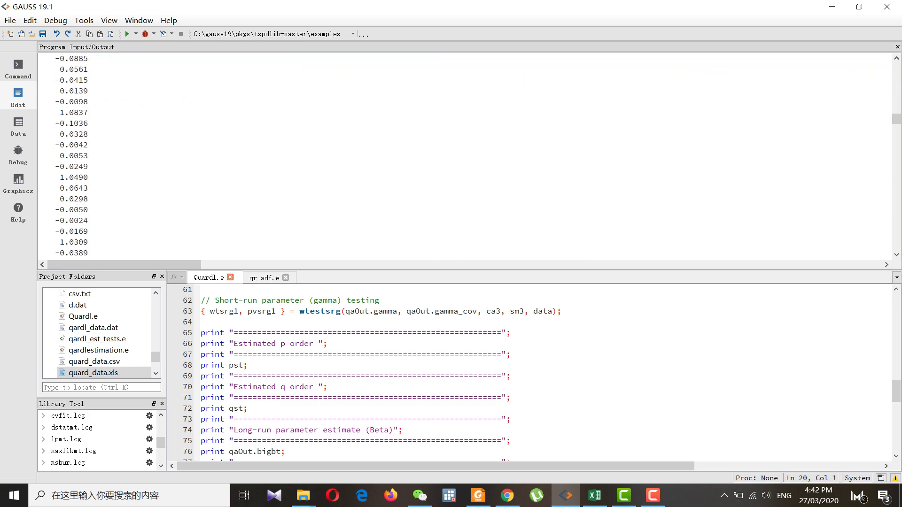
{"action": "scroll", "coordinate": [465, 155], "scroll_direction": "down", "scroll_amount": 4}
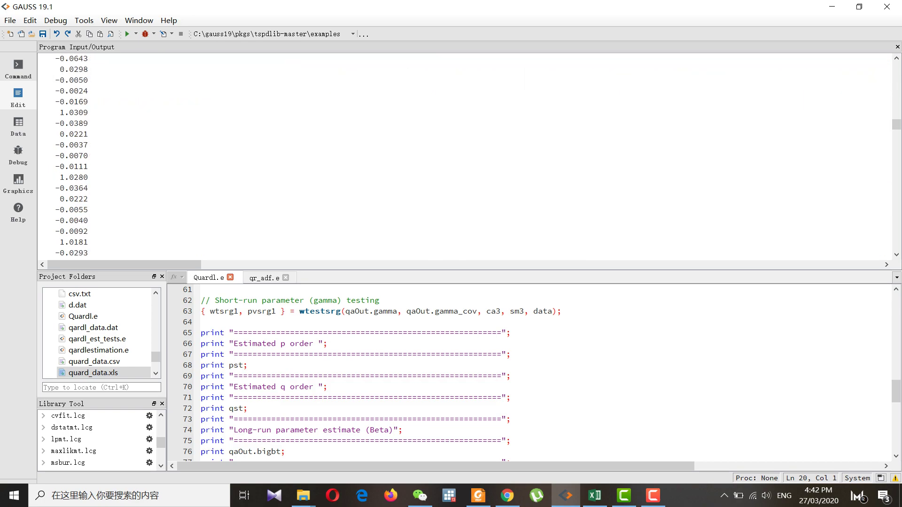
- Dismiss the Internet Download Manager warning and review Quardl.e from its final Wald test print lines back to the library and order settings
{"action": "scroll", "coordinate": [531, 371], "scroll_direction": "down", "scroll_amount": 5}
{"action": "scroll", "coordinate": [531, 372], "scroll_direction": "down", "scroll_amount": 6}
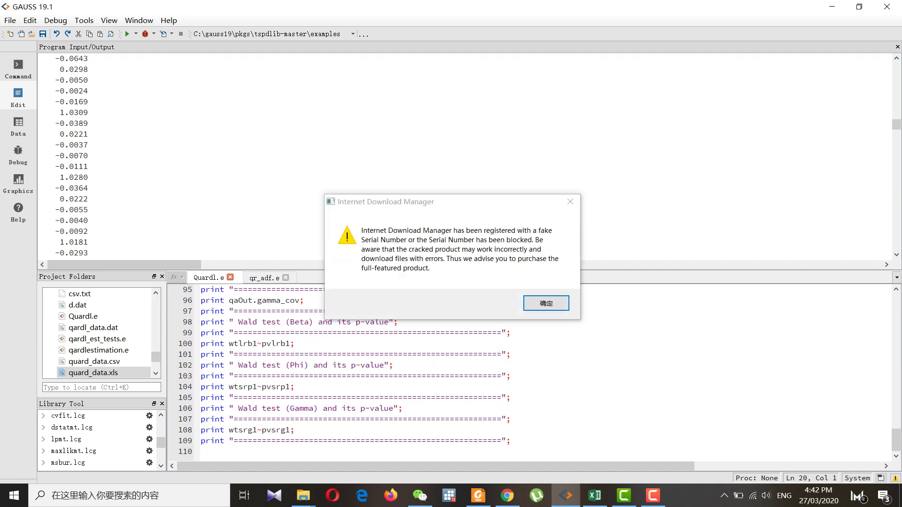
{"action": "key", "text": "Return"}
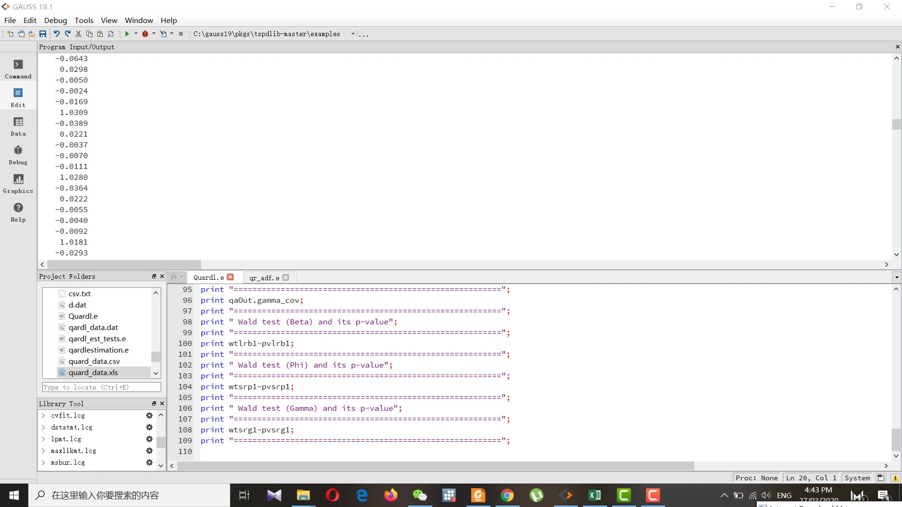
{"action": "scroll", "coordinate": [531, 372], "scroll_direction": "up", "scroll_amount": 4}
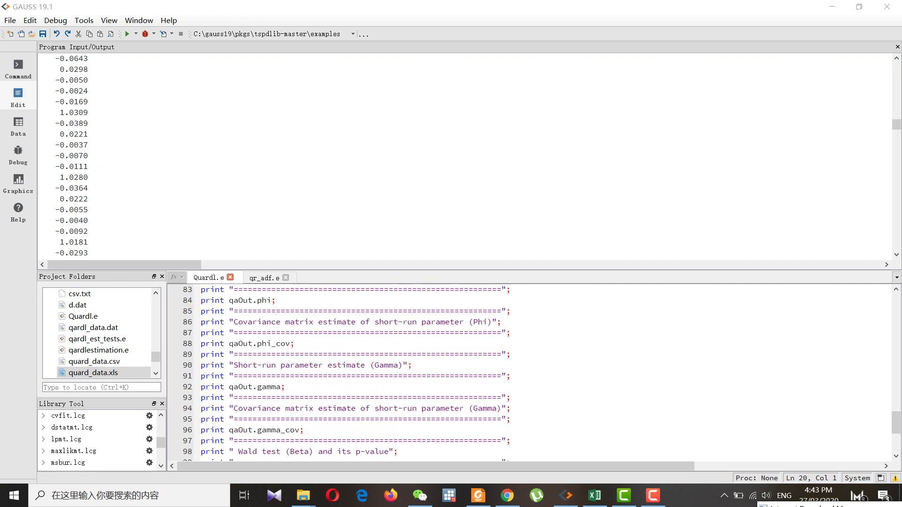
{"action": "scroll", "coordinate": [530, 371], "scroll_direction": "up", "scroll_amount": 4}
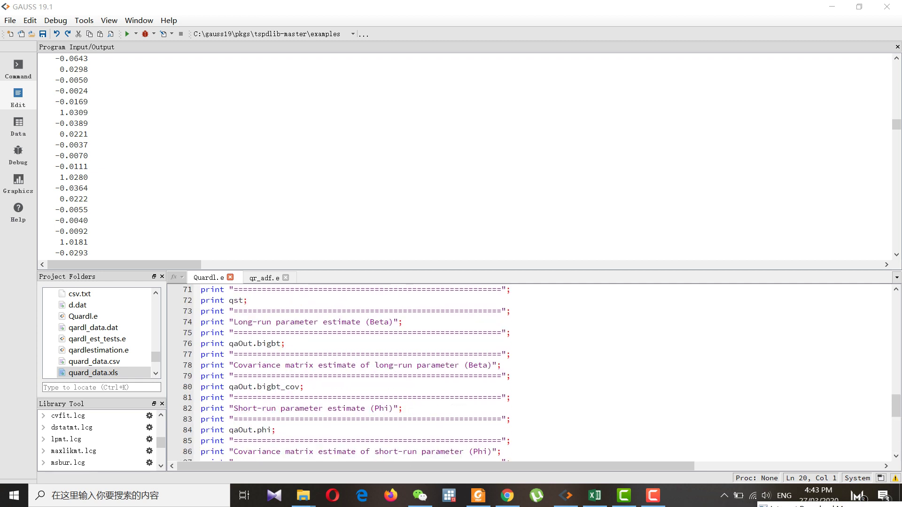
{"action": "scroll", "coordinate": [531, 371], "scroll_direction": "up", "scroll_amount": 7}
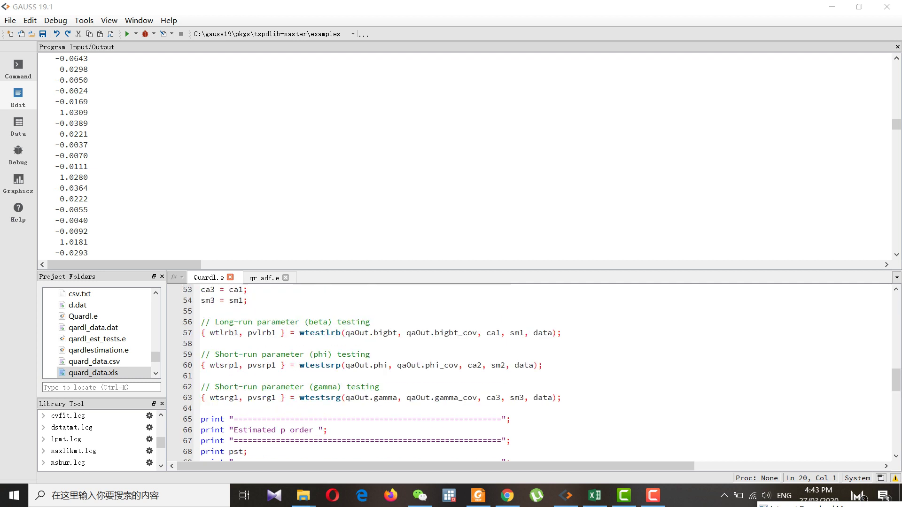
{"action": "scroll", "coordinate": [530, 371], "scroll_direction": "up", "scroll_amount": 2}
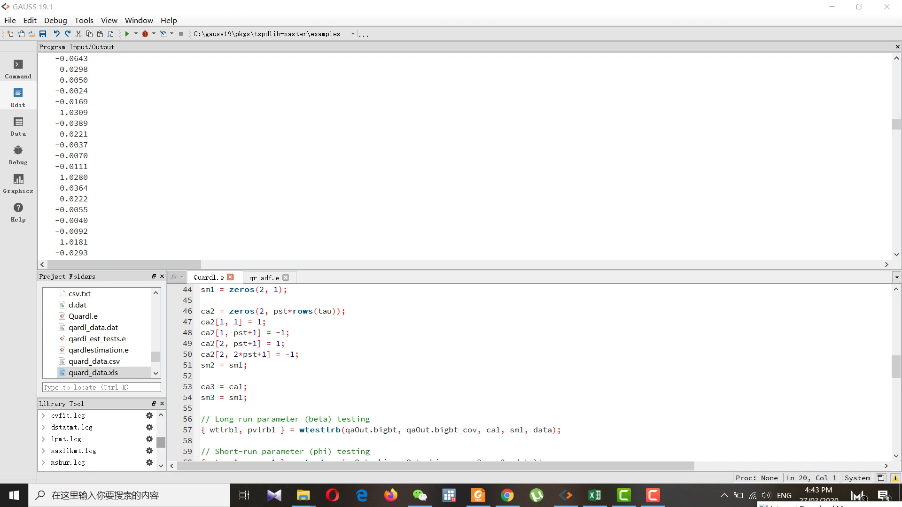
{"action": "scroll", "coordinate": [530, 372], "scroll_direction": "up", "scroll_amount": 2}
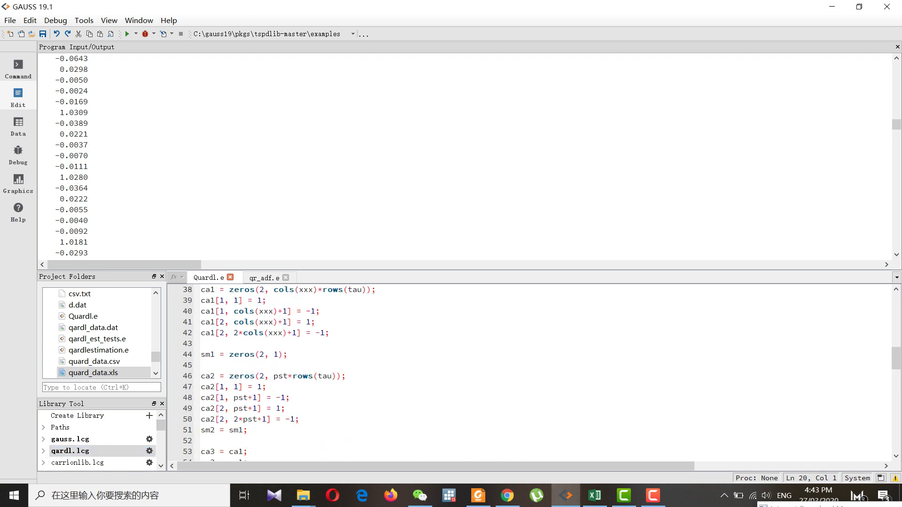
{"action": "scroll", "coordinate": [531, 371], "scroll_direction": "up", "scroll_amount": 12}
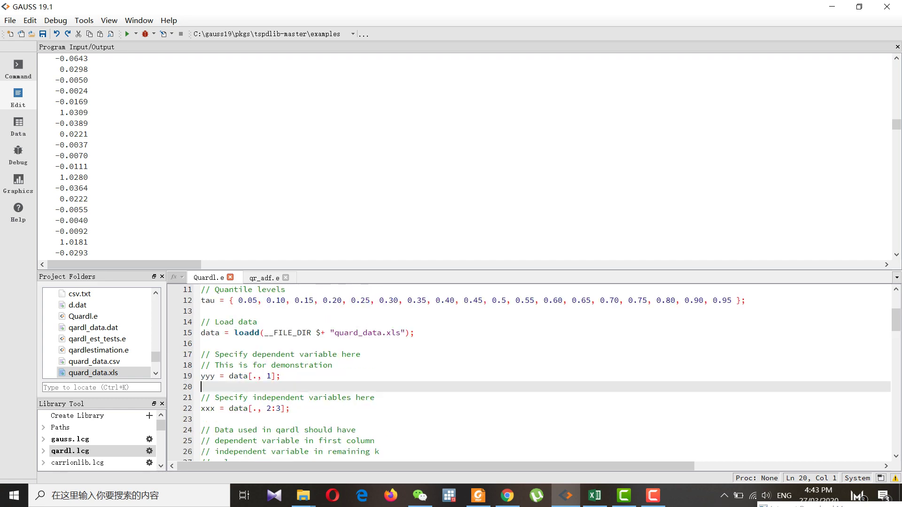
{"action": "scroll", "coordinate": [531, 371], "scroll_direction": "down", "scroll_amount": 3}
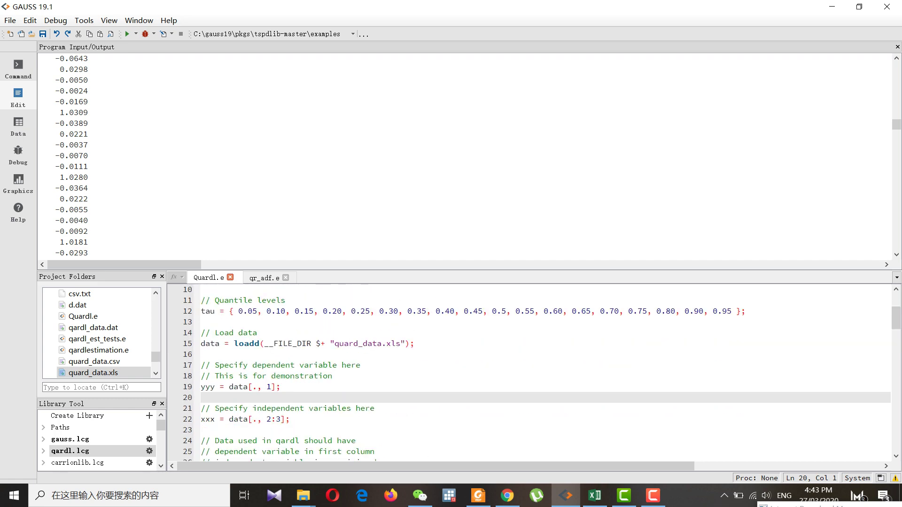
{"action": "scroll", "coordinate": [531, 371], "scroll_direction": "down", "scroll_amount": 3}
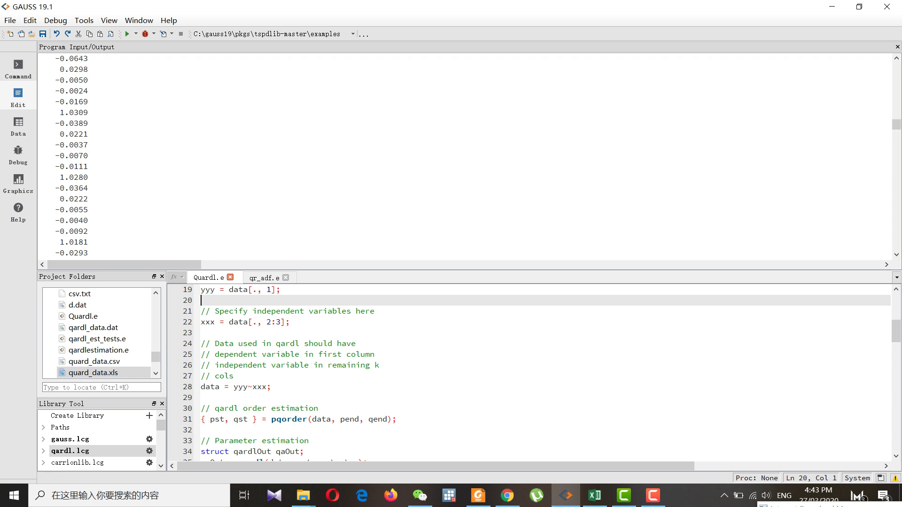
{"action": "scroll", "coordinate": [535, 371], "scroll_direction": "up", "scroll_amount": 6}
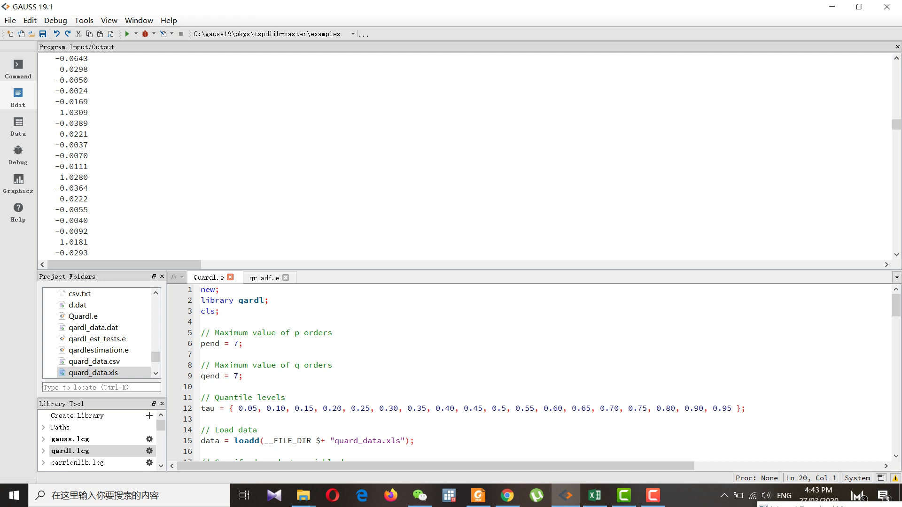
{"action": "left_click", "coordinate": [653, 495]}
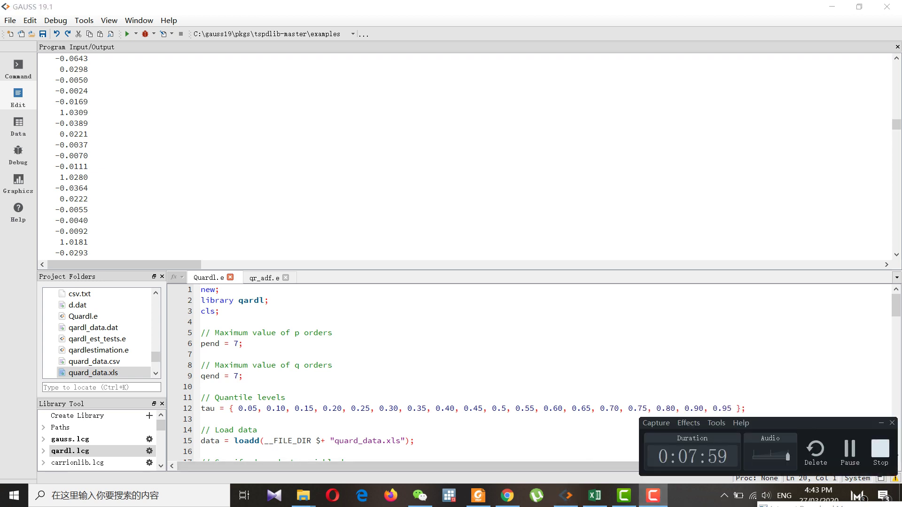